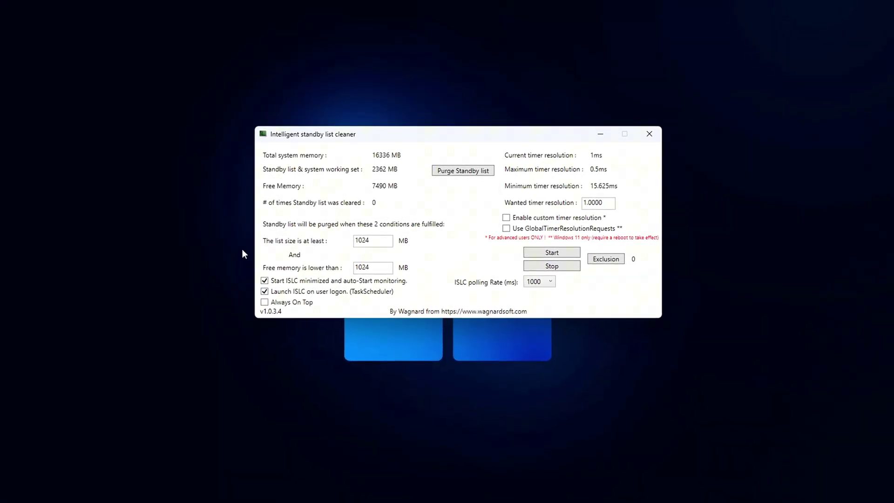
Set the minimum standby list size that triggers a purge to 2048 MB.
double_click(366, 241)
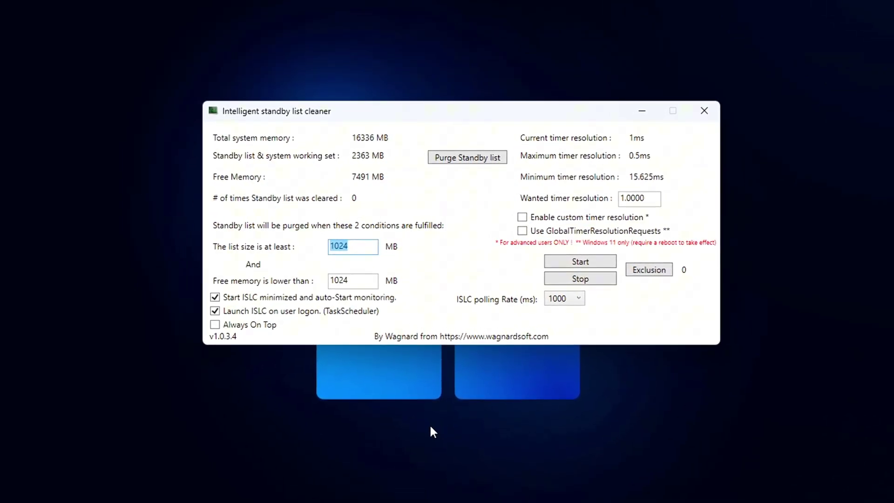
type("2048")
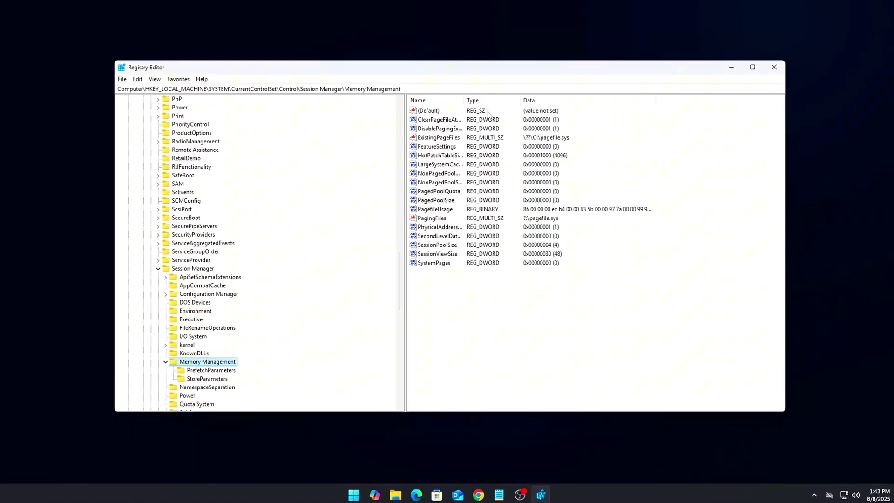
Go to the registry key HKEY_LOCAL_MACHINE\SYSTEM\CurrentControlSet\Services\Tcpip\Parameters\Interfaces.
left_click(488, 89)
type("HKEY_LOCAL_MACHINE\\SYSTEM\\CurrentControlSet\\Services\\Tcpip\\Parameters\\Interfaces\\")
key("ctrl+a")
key("ctrl+v")
key("Return")
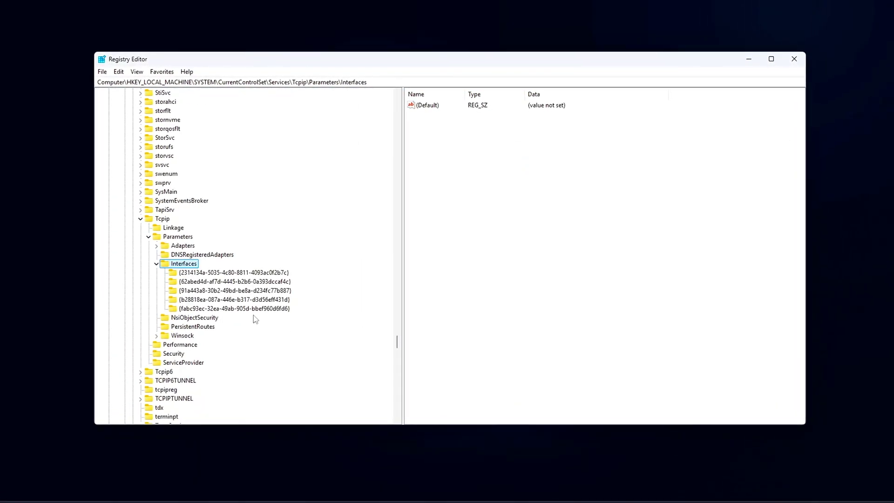
Look through the Interfaces subkeys for the active network adapter and select its DhcpIPAddress value.
left_click(213, 273)
left_click(213, 281)
left_click(215, 293)
key("Down")
key("Down")
key("Up")
key("Up")
key("Up")
key("Up")
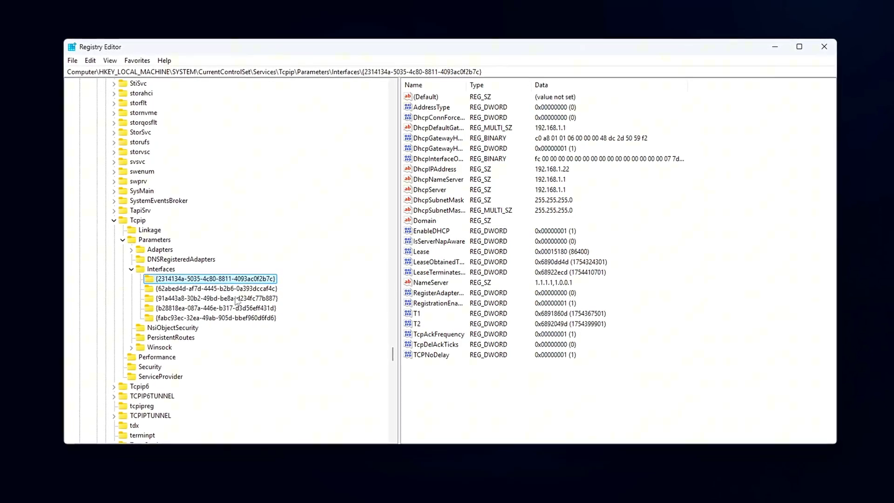
left_click(434, 169)
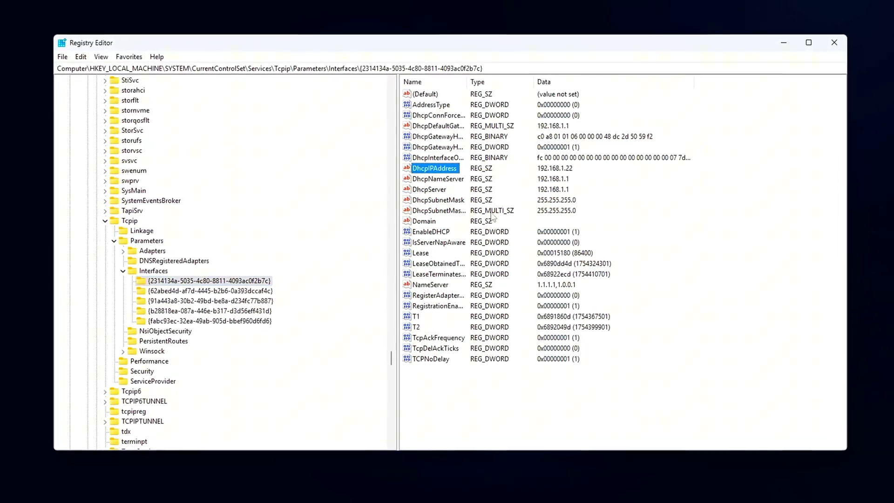
Confirm TcpAckFrequency with value data 1 in the active adapter's key and open TCPNoDelay for editing.
double_click(435, 338)
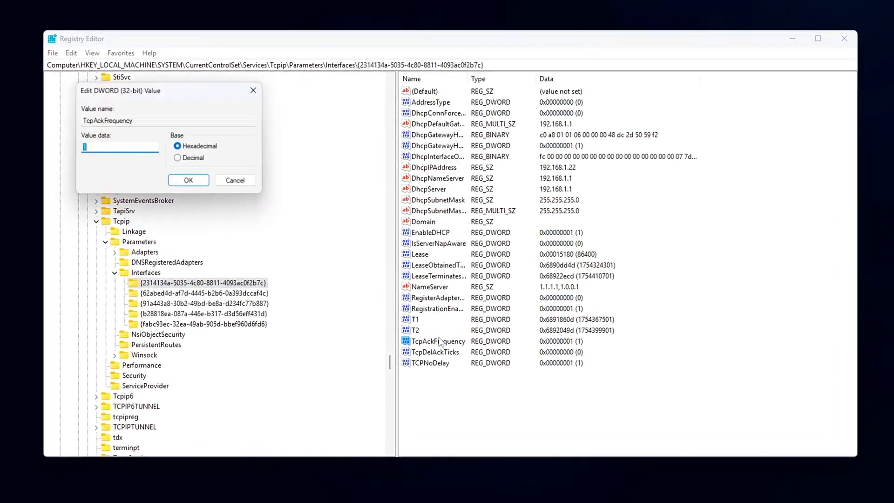
left_click_drag(130, 92, 568, 179)
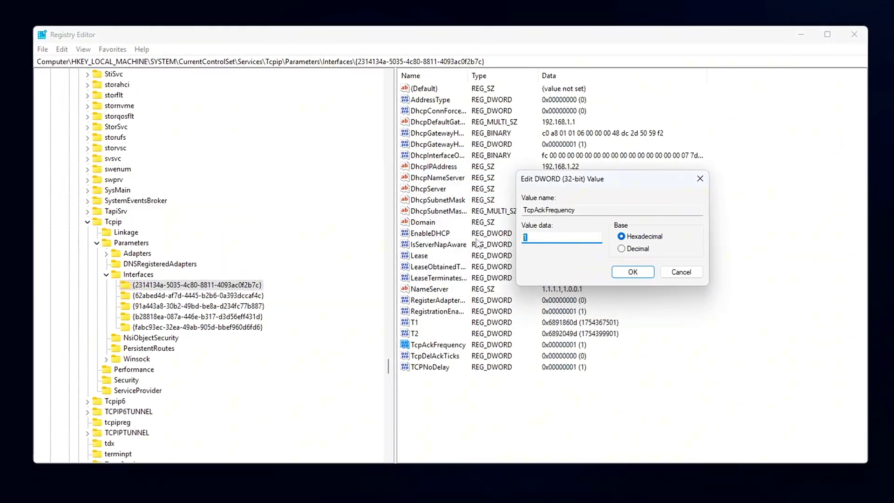
left_click(633, 272)
left_click(435, 356)
double_click(436, 370)
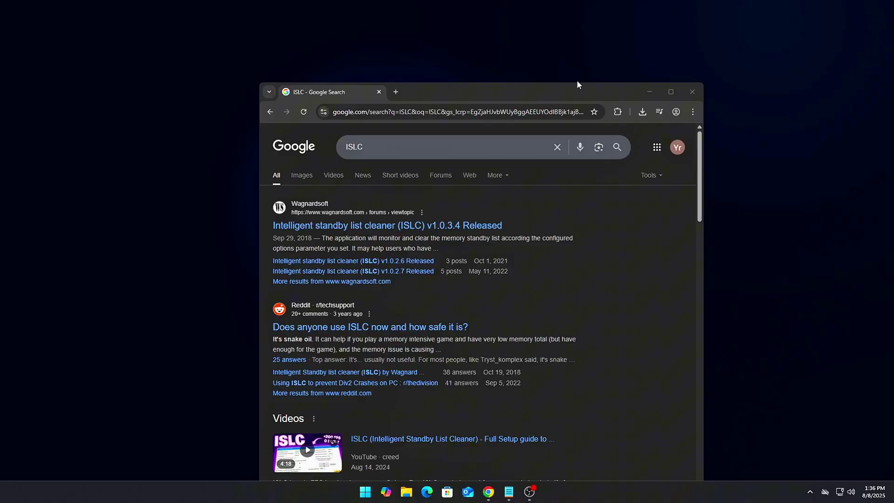
Switch to Chrome, open the Wagnardsoft ISLC v1.0.3.4 page from the search results, and download ISLC.
double_click(579, 85)
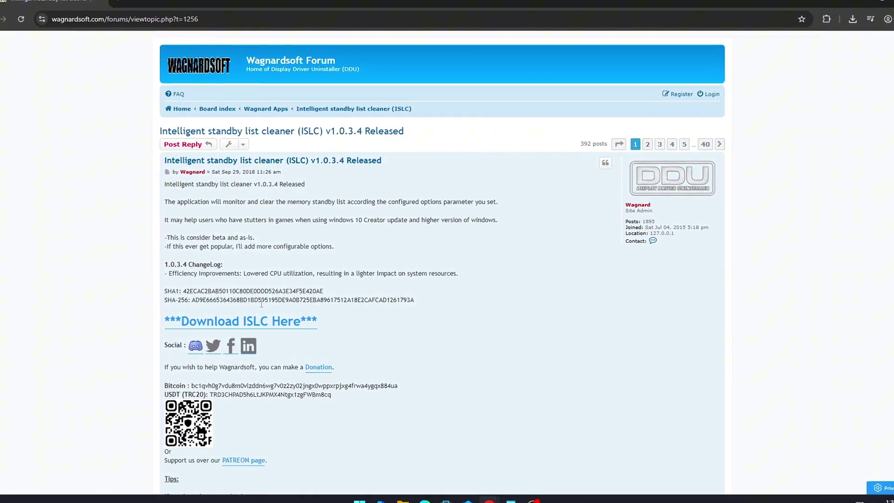
left_click(289, 321)
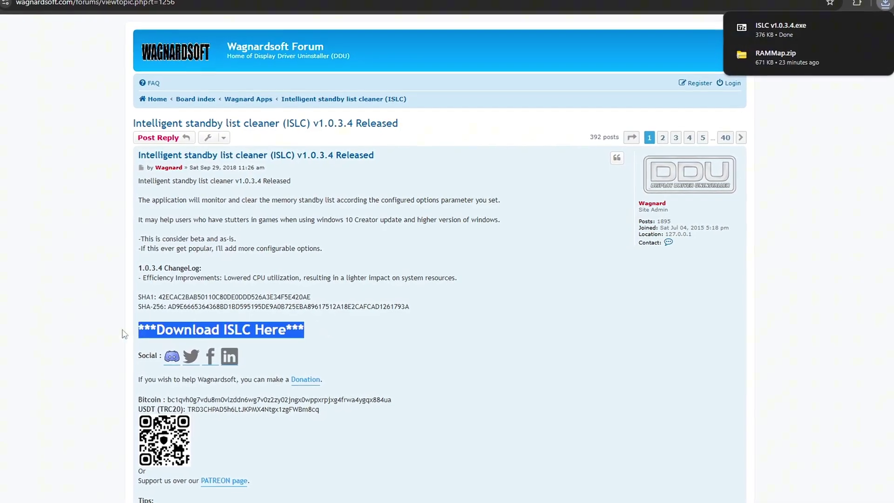
left_click(428, 304)
scroll(454, 319, "down", 5)
scroll(456, 320, "down", 5)
scroll(454, 321, "up", 7)
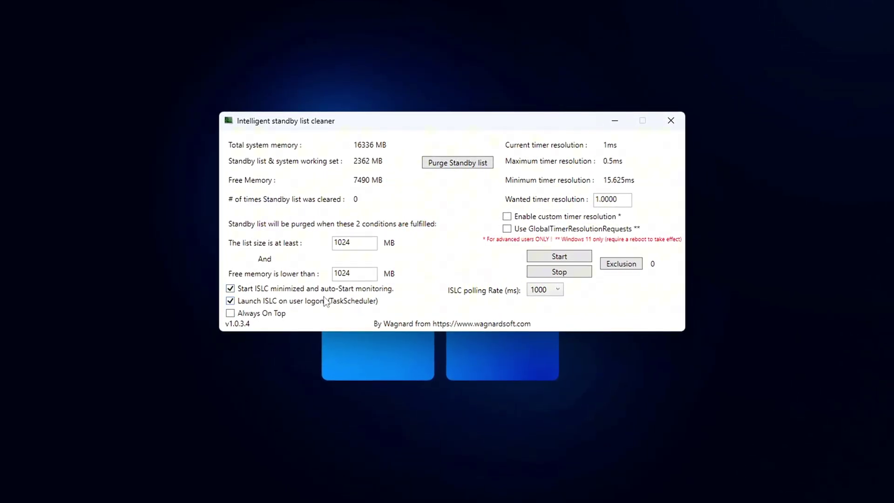
In Intelligent standby list cleaner, set the list size purge threshold to 2048 MB.
left_click_drag(342, 242, 368, 249)
double_click(364, 250)
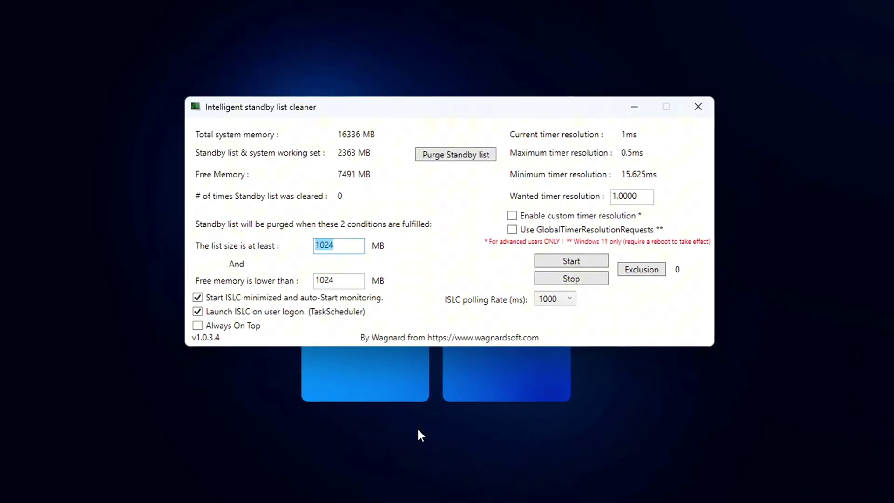
type("2048")
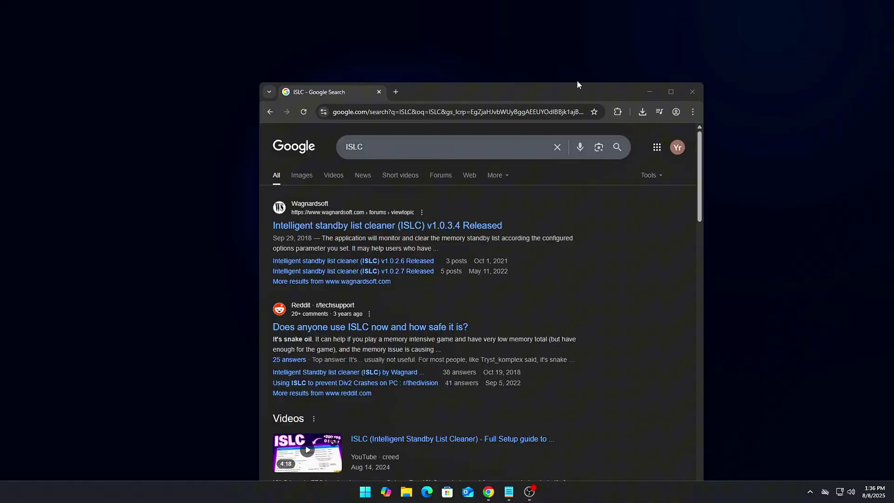
In Chrome, download ISLC v1.0.3.4 from its Wagnardsoft forum page and skim the post's tips and changelog.
double_click(579, 86)
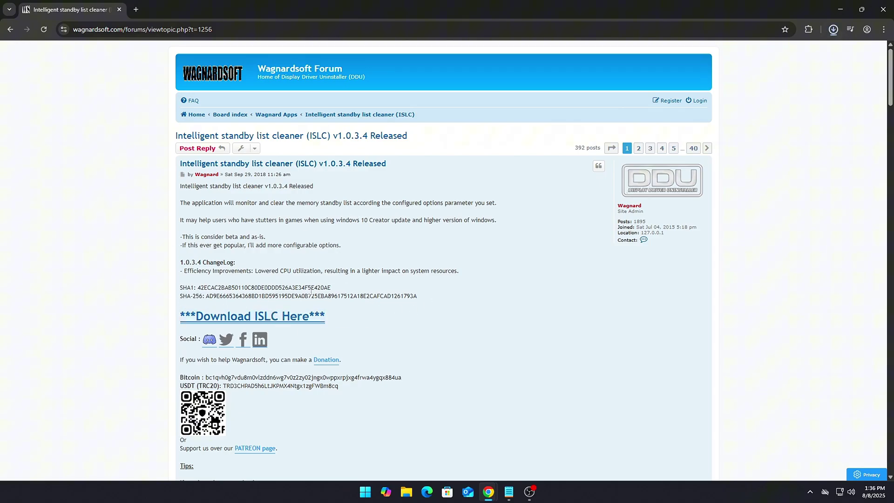
left_click(321, 316)
scroll(459, 300, "down", 4)
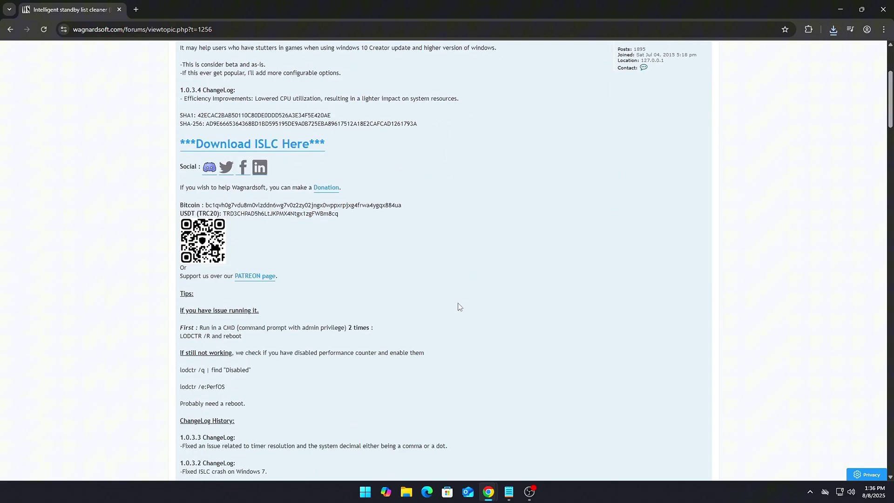
scroll(457, 305, "down", 6)
scroll(457, 305, "up", 10)
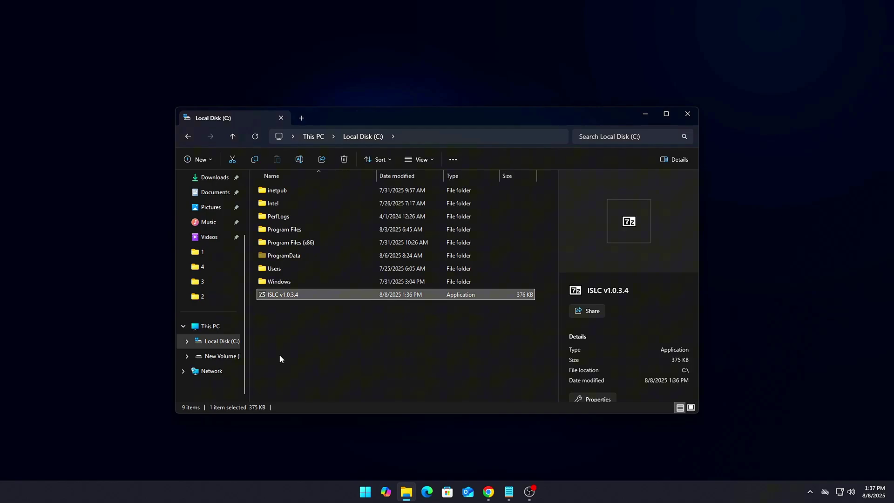
Run the ISLC v1.0.3.4 self-extracting archive from Local Disk (C:) and extract it to C:\util.
right_click(318, 359)
double_click(289, 294)
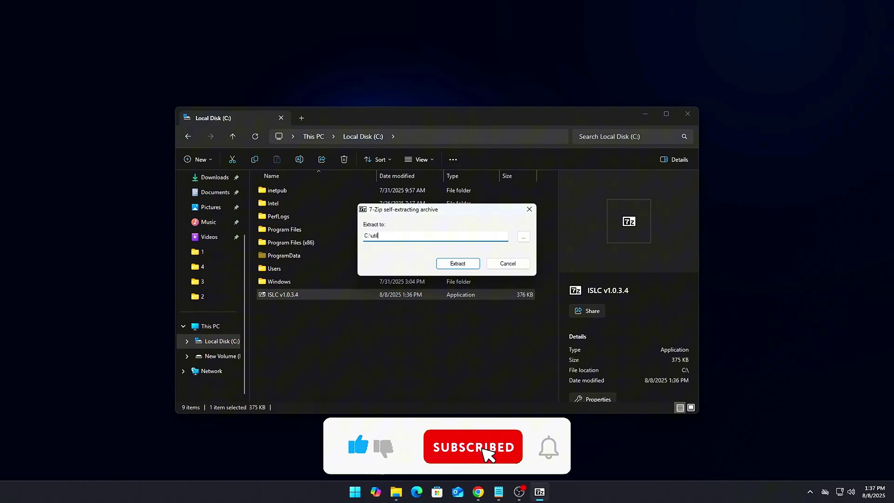
left_click(453, 263)
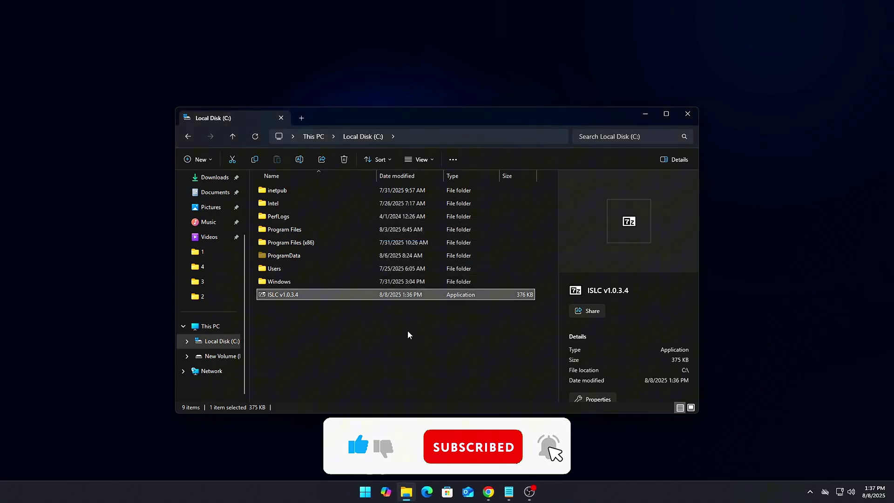
Open the extracted ISLC v1.0.3.4 folder inside util and launch the Intelligent standby list cleaner application.
double_click(305, 306)
left_click_drag(323, 277, 284, 186)
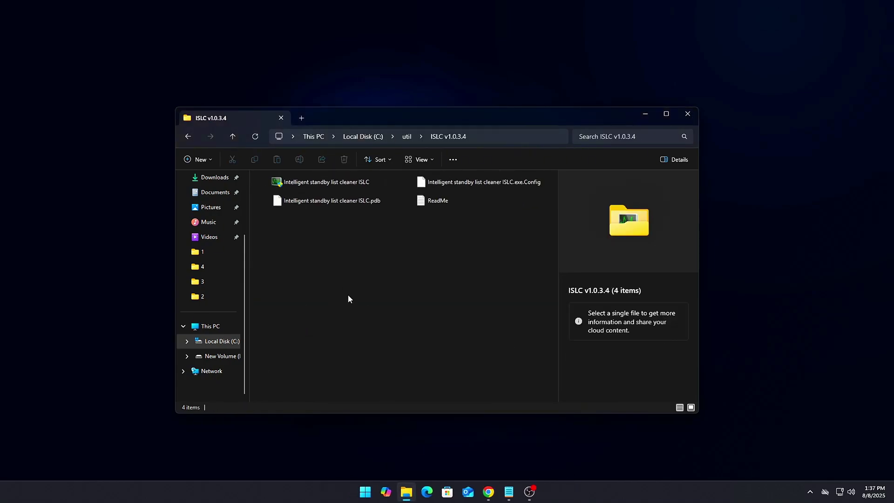
left_click(283, 223)
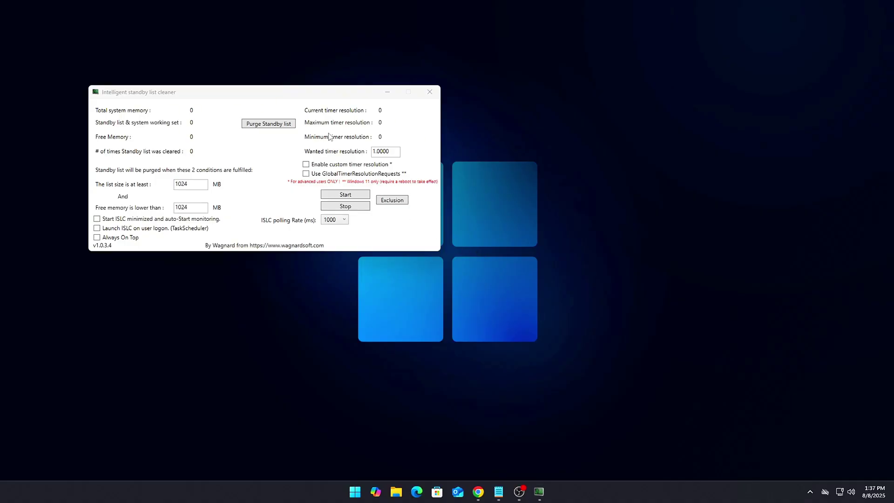
Centre the ISLC window and enable starting ISLC minimized with auto-start monitoring.
left_click_drag(289, 93, 517, 144)
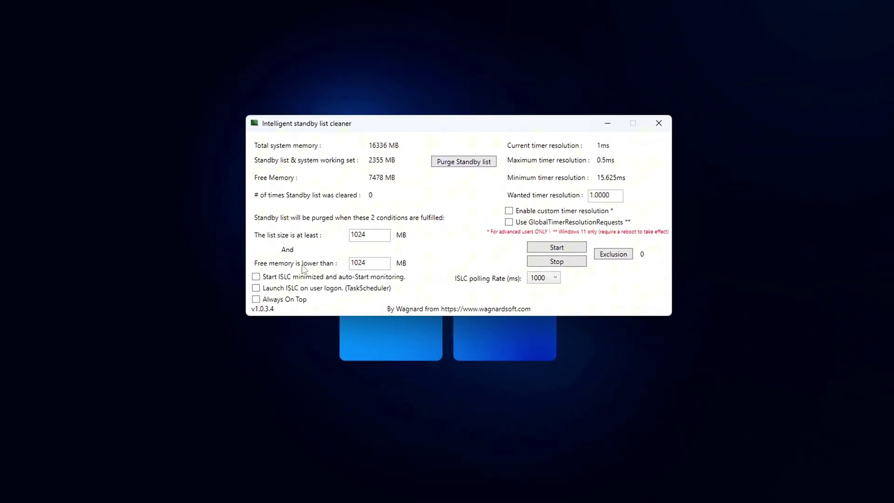
left_click(279, 275)
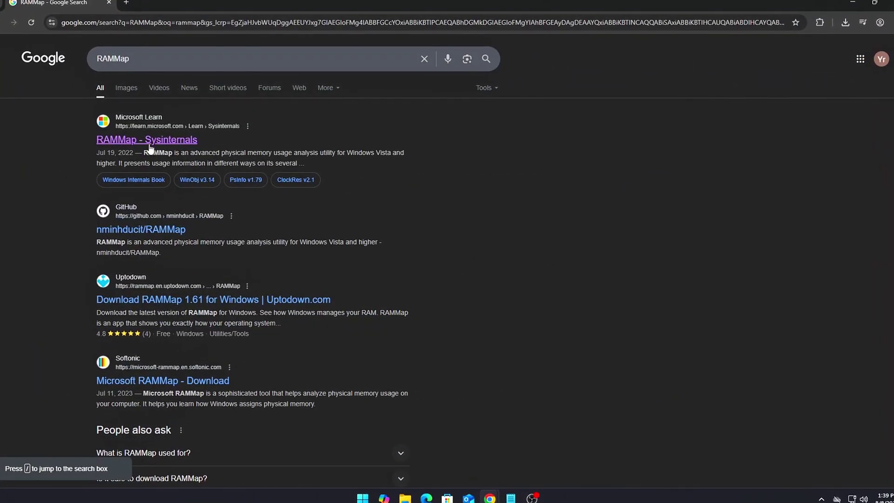
Open the Microsoft Learn RAMMap - Sysinternals page from the search results and look for its download link.
left_click(150, 145)
scroll(312, 210, "down", 15)
scroll(311, 214, "up", 5)
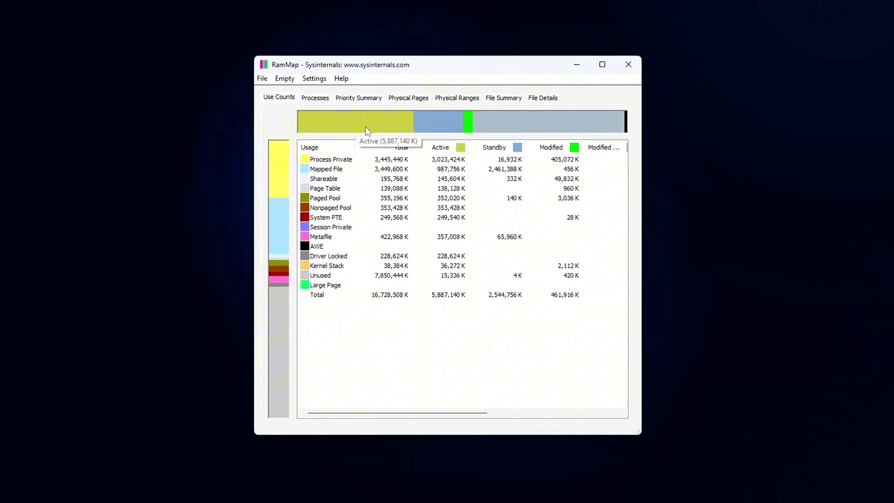
Examine the memory usage bar in RamMap and the commands for emptying memory, settings and files.
mouse_move(494, 128)
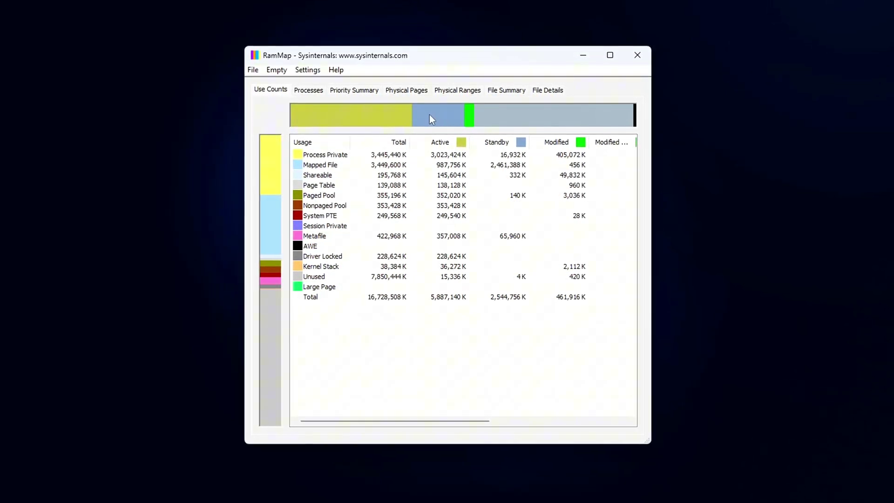
mouse_move(364, 115)
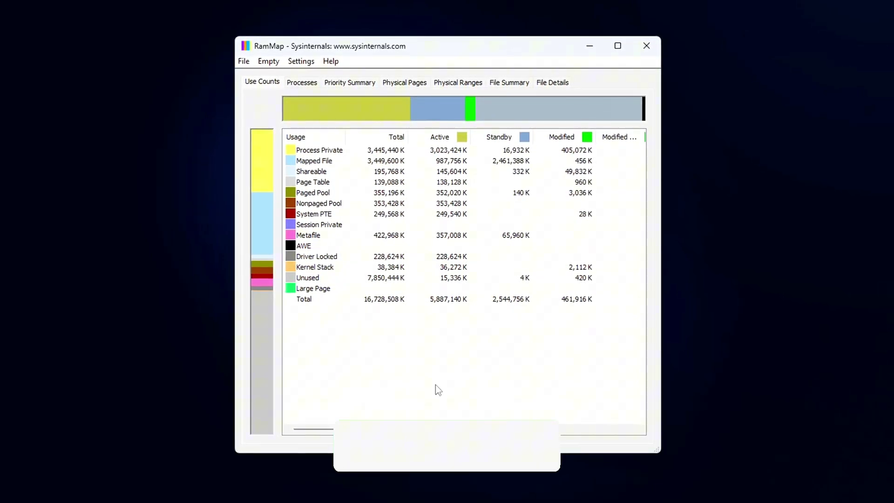
left_click(272, 62)
left_click(269, 59)
left_click(329, 58)
left_click(240, 57)
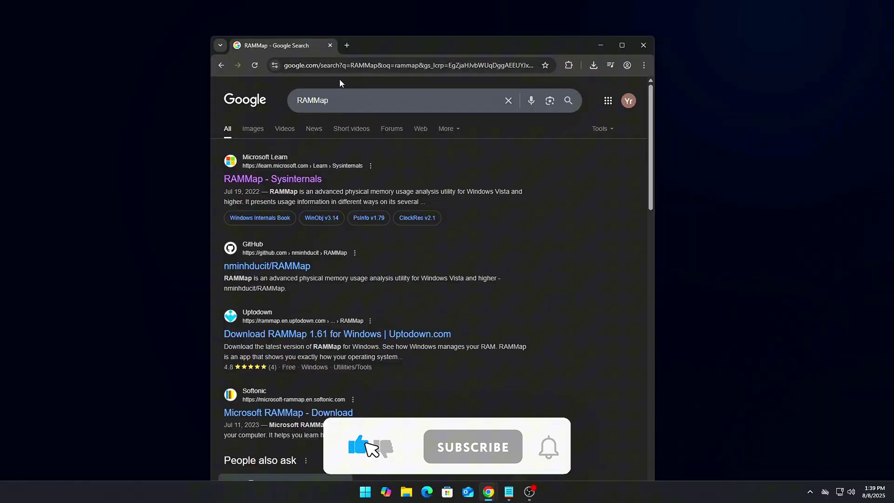
Open the RAMMap - Sysinternals page in the maximized Chrome window and download RAMMap.
double_click(404, 43)
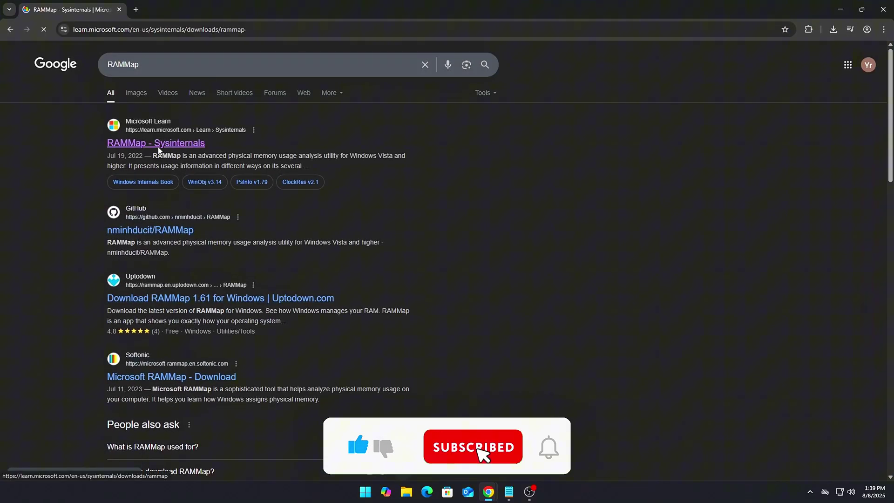
scroll(369, 225, "down", 5)
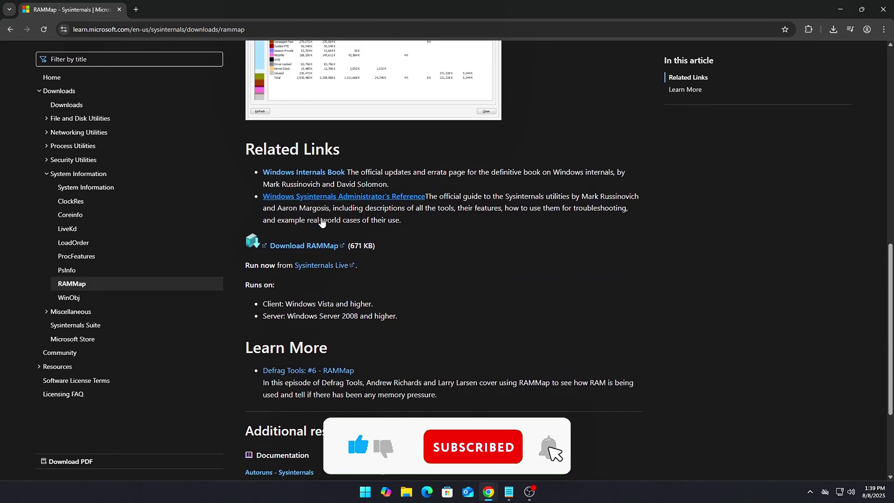
scroll(321, 220, "up", 8)
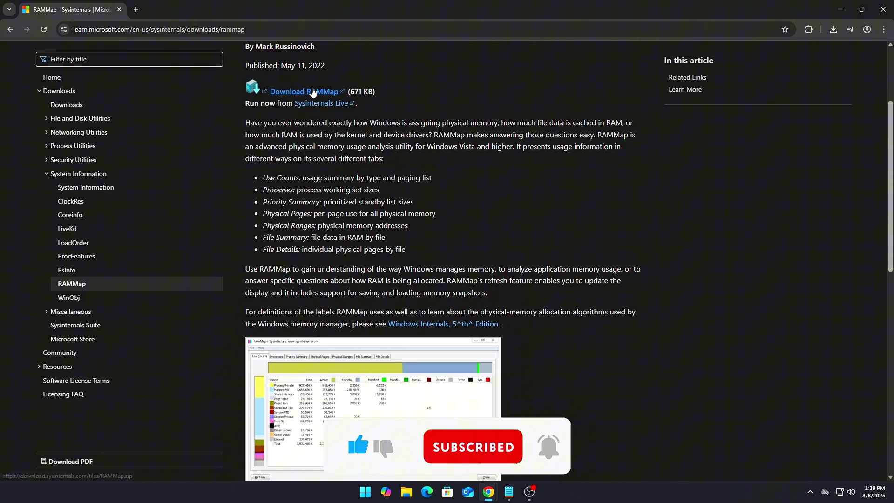
left_click(312, 92)
scroll(386, 130, "up", 2)
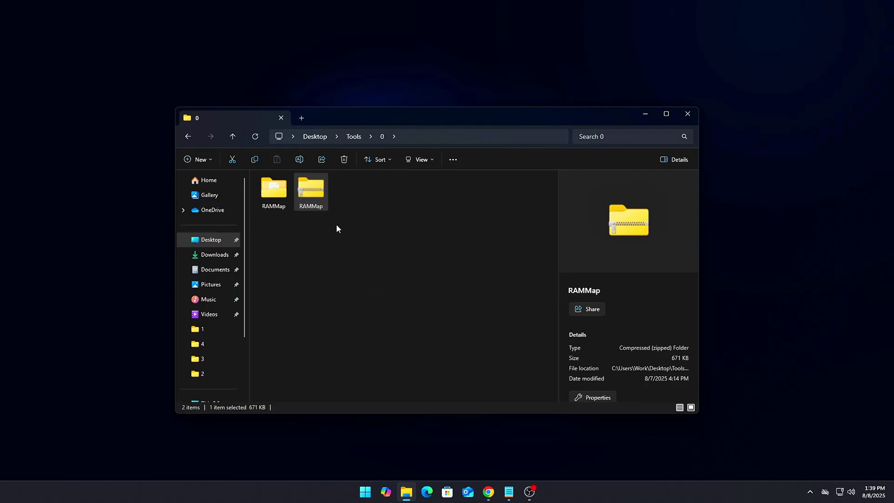
Go from the zipped RAMMap archive to the extracted RAMMap folder in Tools\0.
right_click(308, 187)
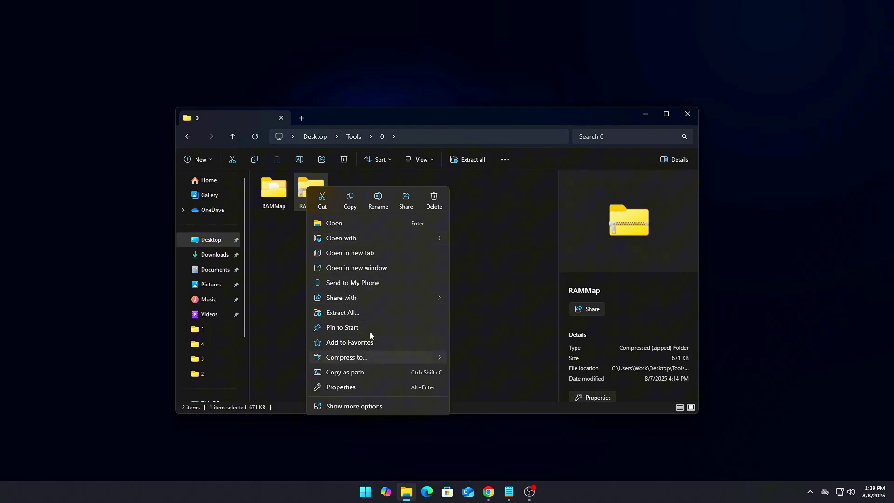
left_click(274, 191)
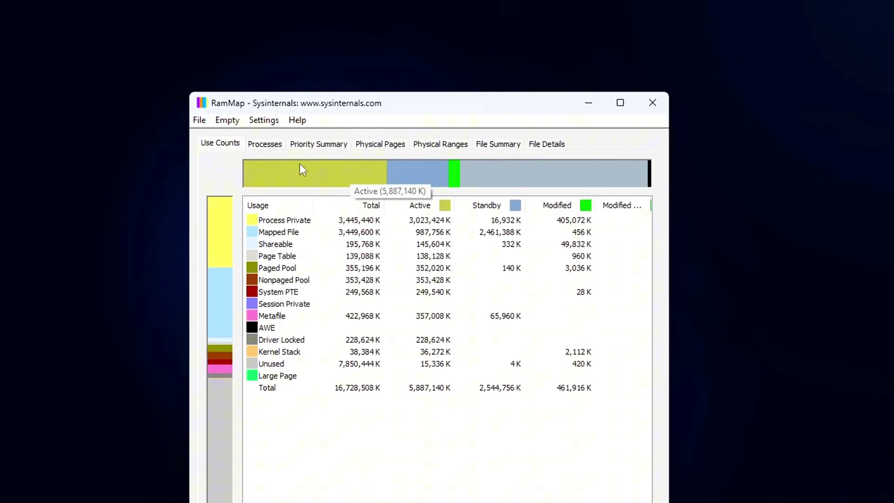
Examine the segments of RamMap's memory usage bar and review the file commands for opening, saving and refreshing.
mouse_move(494, 166)
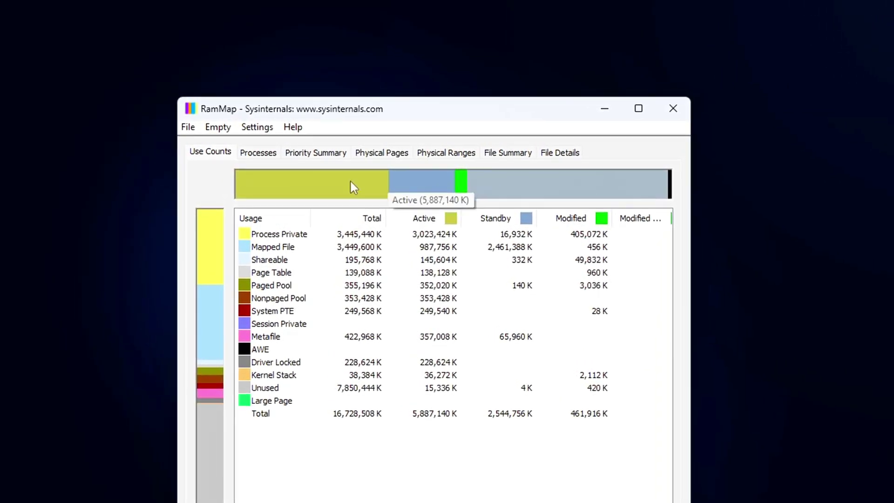
mouse_move(400, 185)
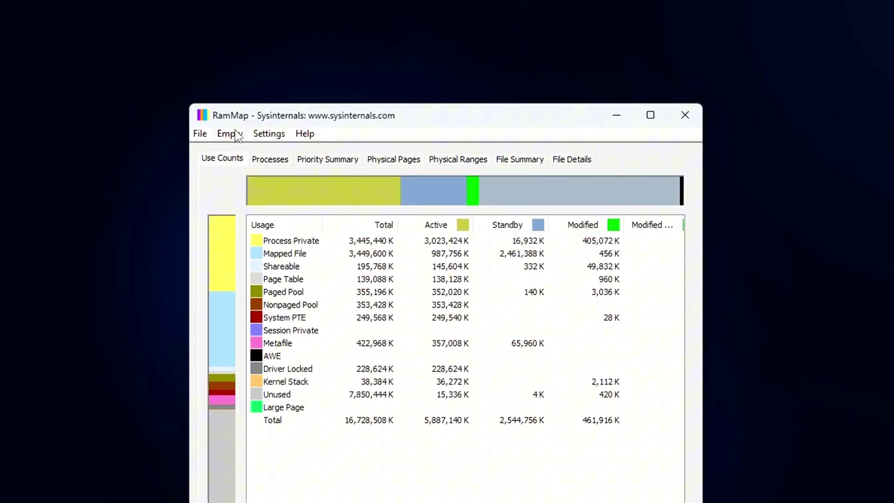
left_click(219, 131)
mouse_move(207, 139)
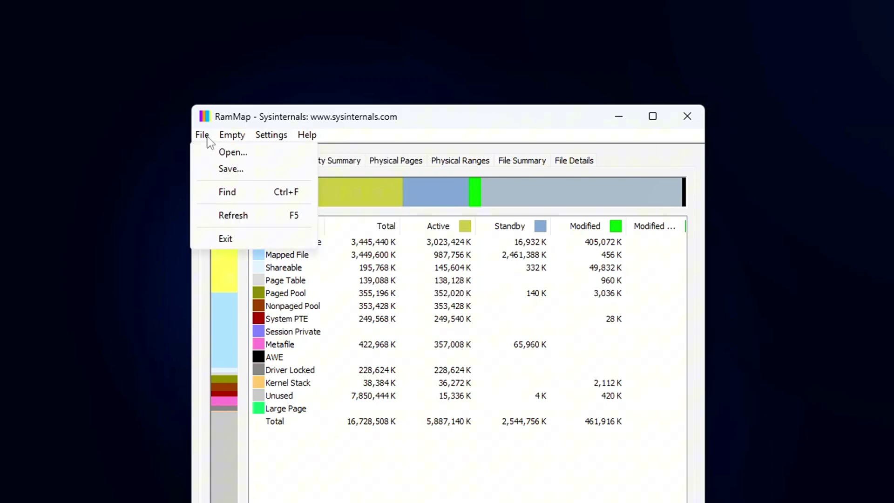
left_click(342, 409)
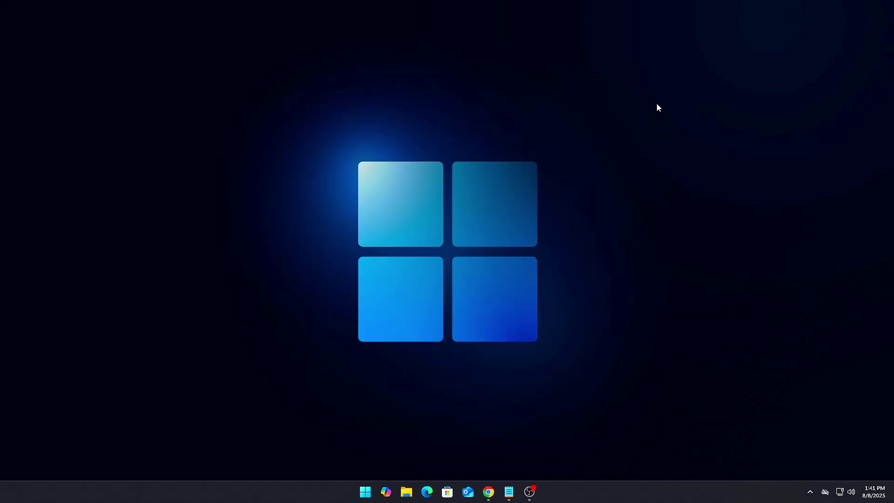
Open the Registry Editor by running regedit.
key("super+r")
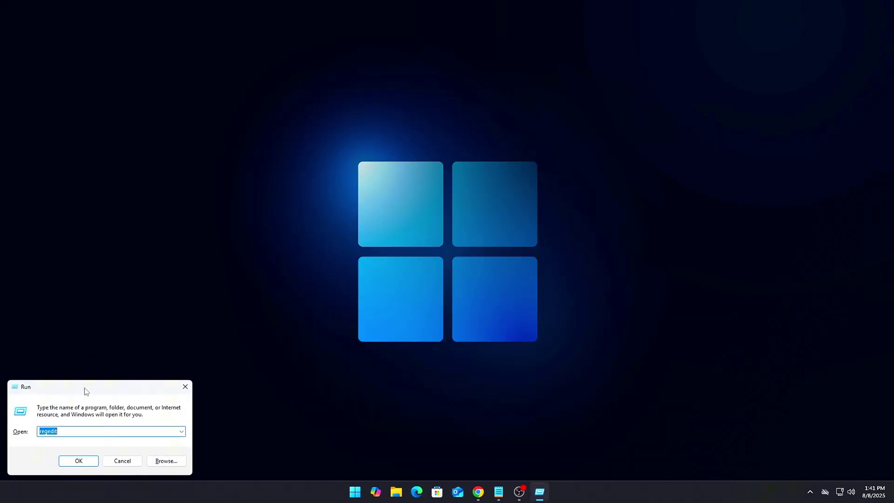
left_click_drag(86, 391, 467, 213)
type("r")
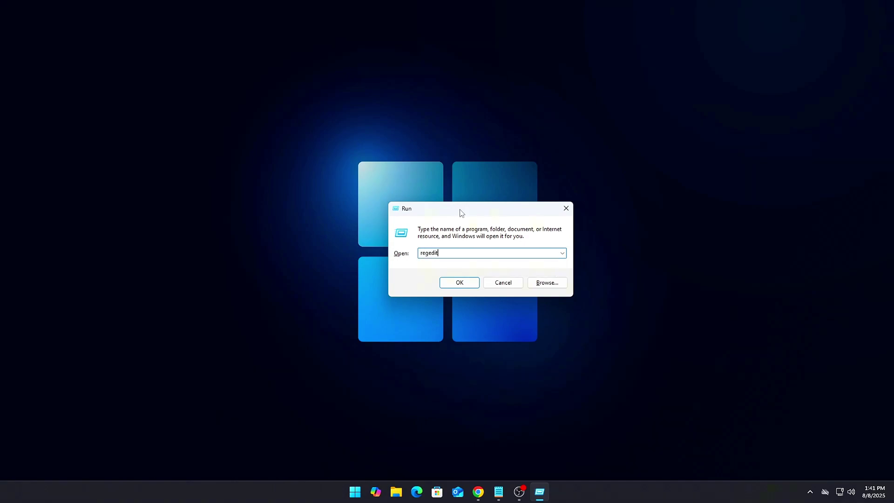
key("Return")
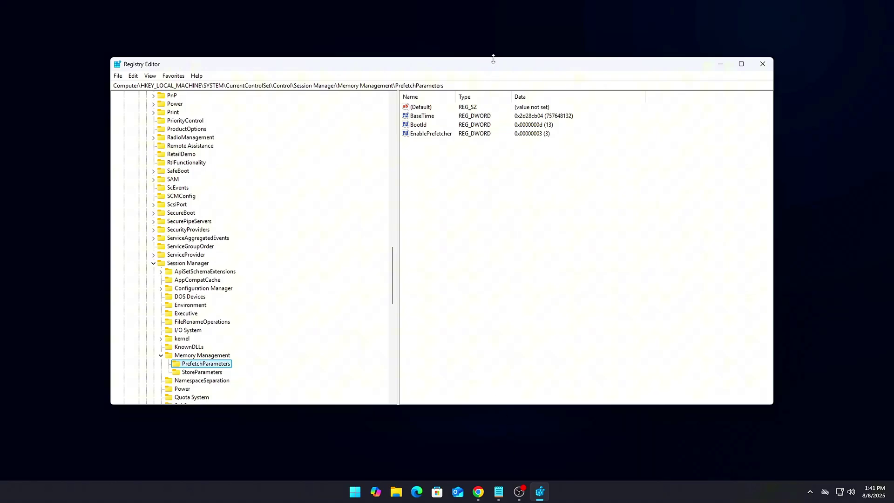
Go to the registry key HKEY_LOCAL_MACHINE\SYSTEM\CurrentControlSet\Control\Session Manager\Memory Management.
left_click_drag(492, 72, 500, 77)
left_click(495, 88)
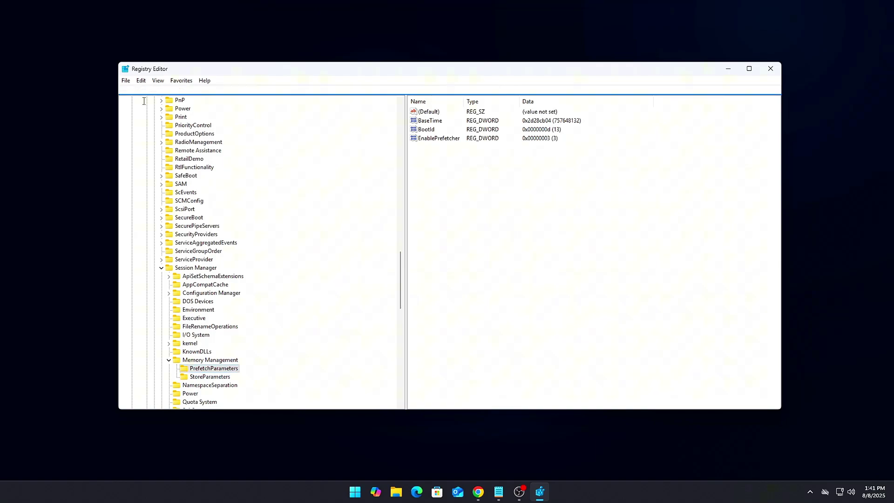
left_click_drag(126, 101, 120, 93)
left_click(391, 90)
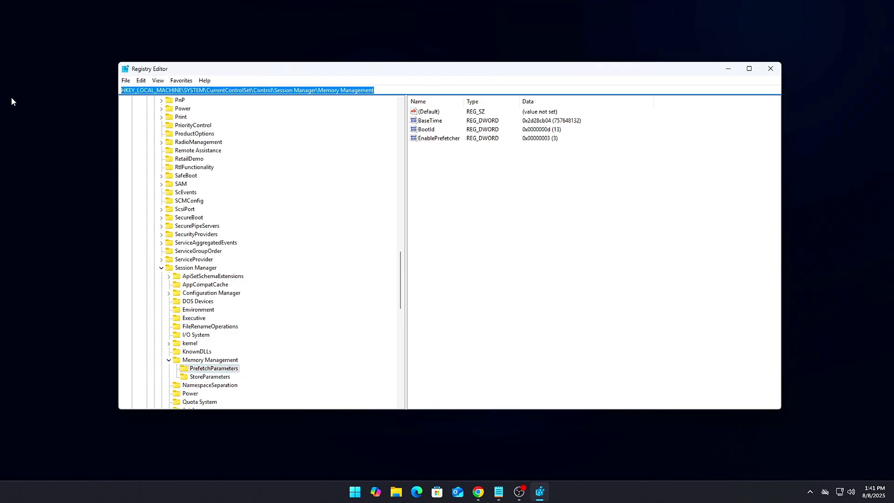
key("Return")
left_click_drag(487, 335, 502, 260)
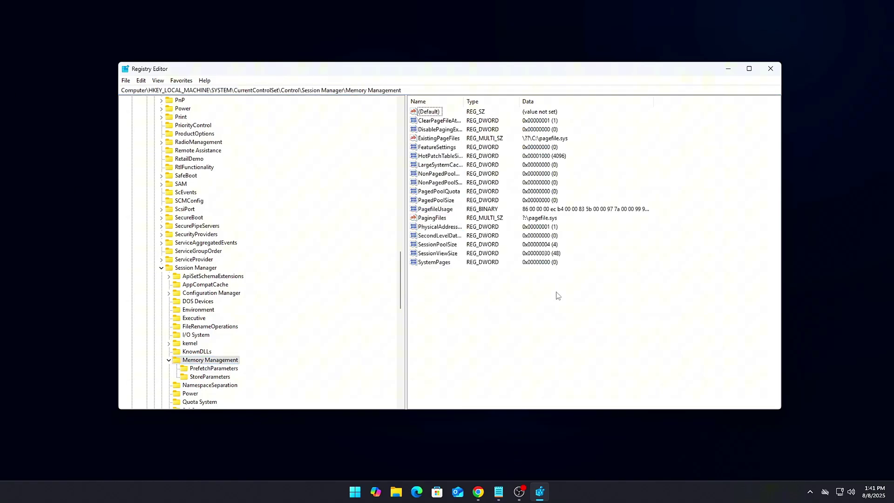
Set the DisablePagingExecutive value in the Memory Management key to 1.
double_click(434, 131)
left_click_drag(236, 114, 524, 172)
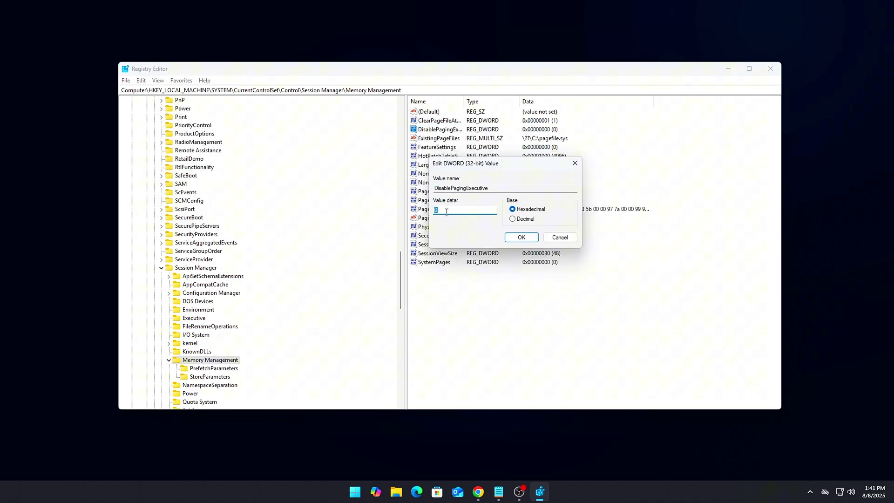
key("Return")
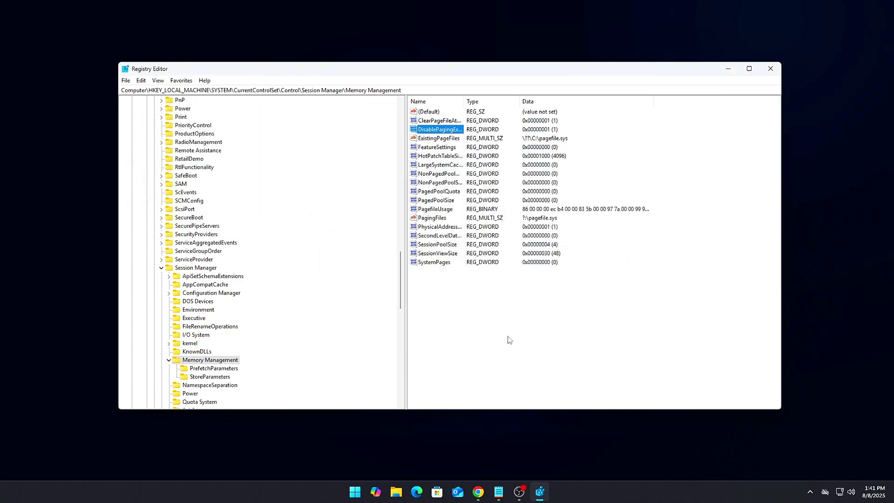
left_click(512, 466)
left_click(542, 89)
key("BackSpace")
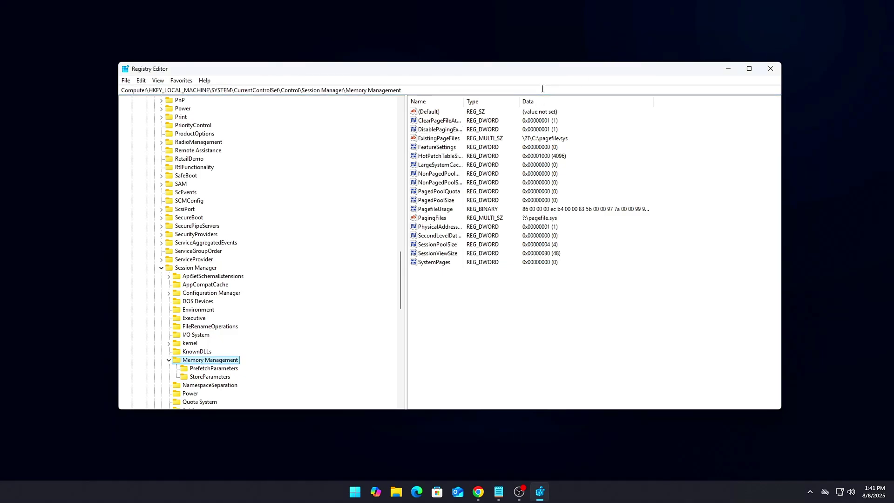
left_click_drag(513, 301, 409, 106)
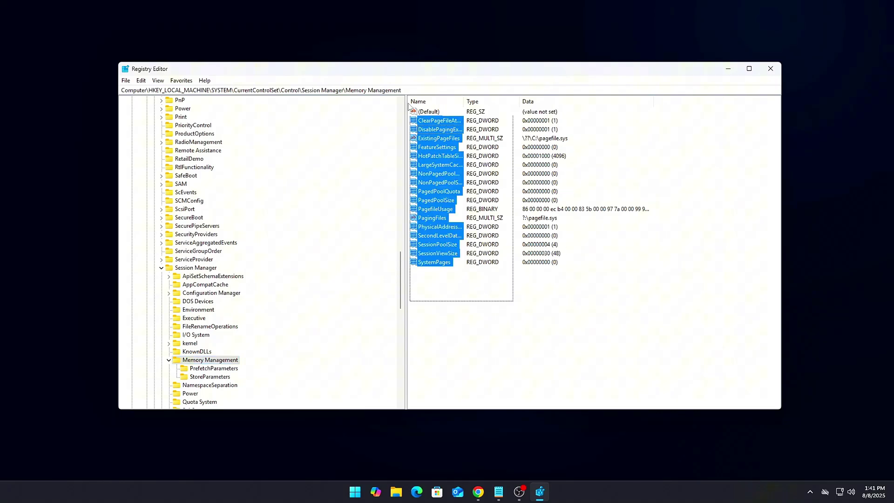
left_click_drag(408, 107, 409, 107)
left_click(522, 292)
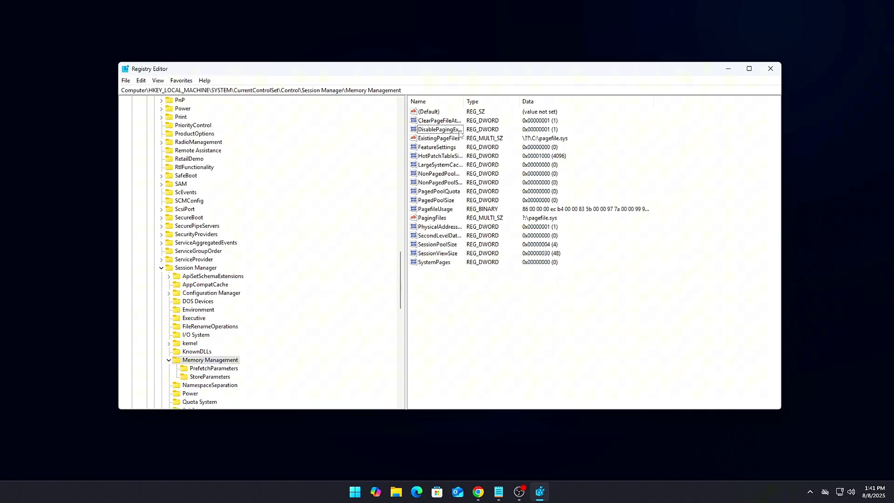
Check the value data of DisablePagingExecutive, and set ClearPageFileAtShutdown to 1.
double_click(448, 129)
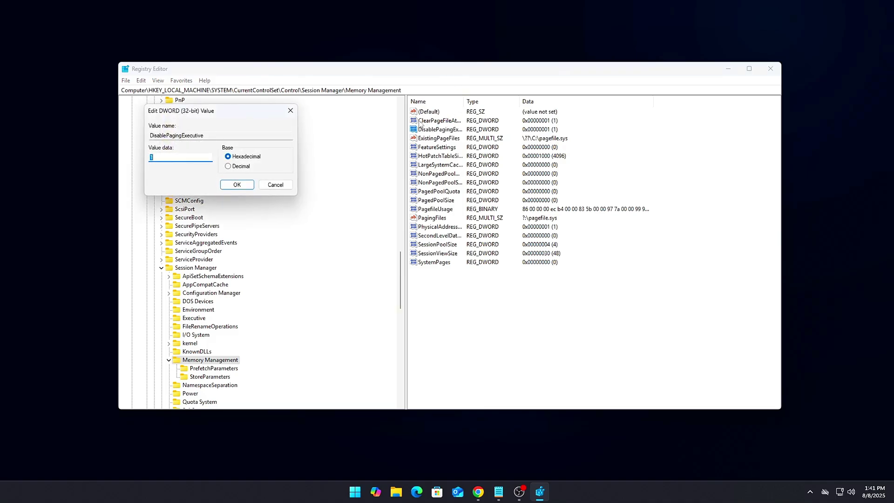
left_click(294, 115)
double_click(432, 121)
left_click_drag(248, 114, 496, 168)
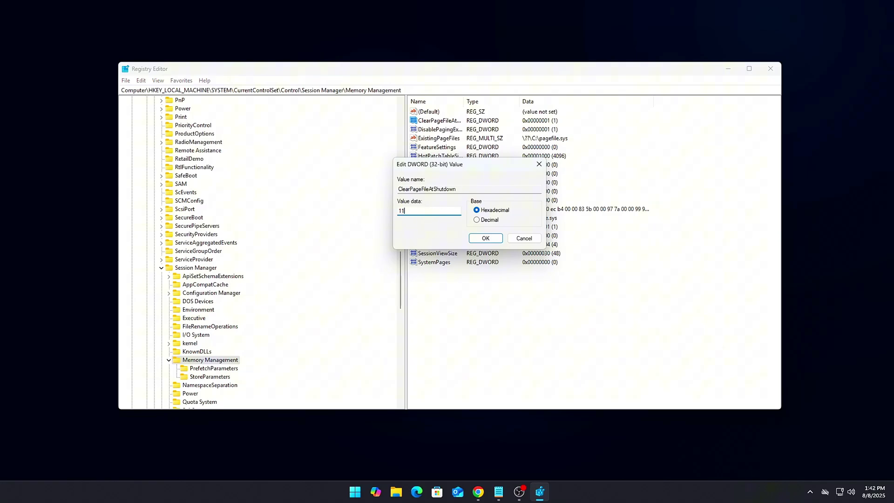
key("Return")
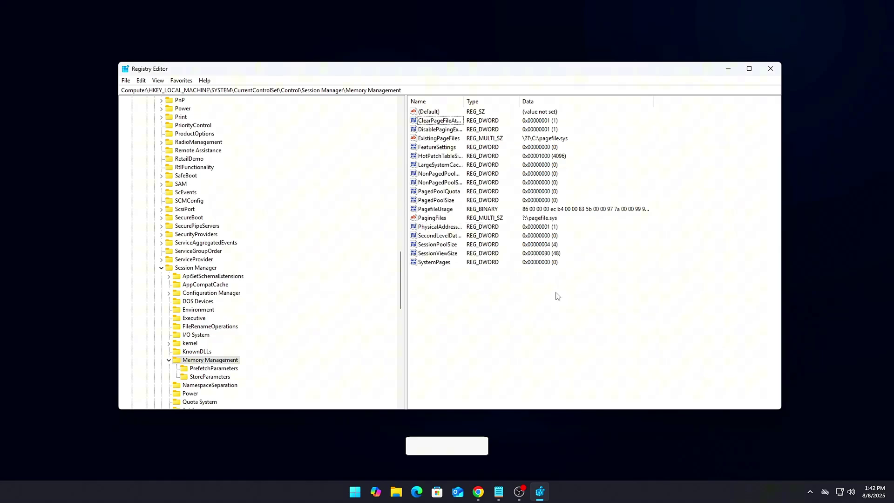
Set the LargeSystemCache value in the Memory Management key to 0.
double_click(443, 164)
left_click_drag(244, 117, 554, 219)
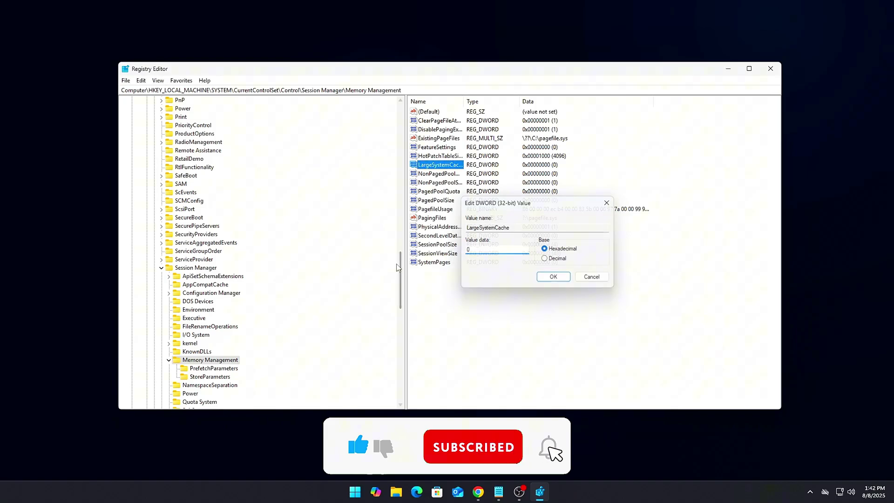
key("Return")
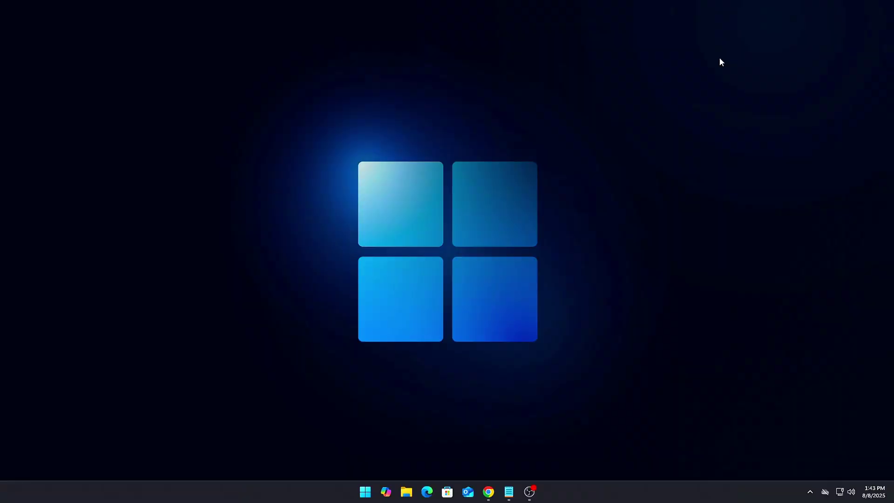
Open Command Prompt as administrator and use bcdedit /set to turn useplatformtick and disabledynamictick to yes.
key("super+s")
type("cmd")
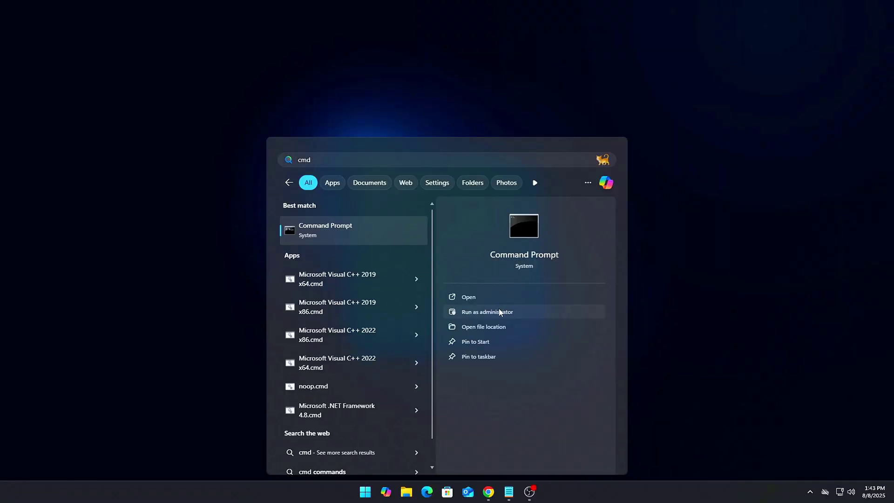
left_click(499, 311)
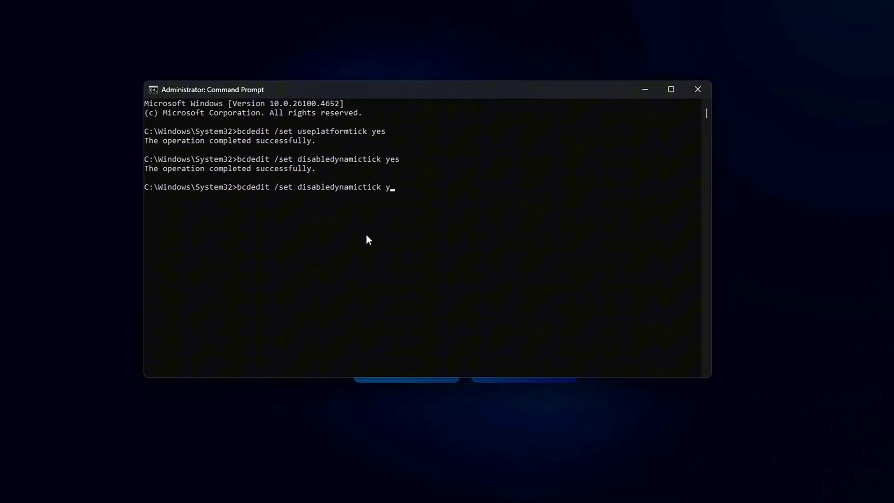
Reduce the recalled command to bcdedit, run it, and review the useplatformtick and disabledynamictick entries under Windows Boot Loader.
key("BackSpace")
key("BackSpace")
key("BackSpace")
key("BackSpace")
key("BackSpace")
key("BackSpace")
key("BackSpace")
key("BackSpace")
key("BackSpace")
key("BackSpace")
key("BackSpace")
key("BackSpace")
key("BackSpace")
key("BackSpace")
key("BackSpace")
key("BackSpace")
key("BackSpace")
key("BackSpace")
key("BackSpace")
key("BackSpace")
key("BackSpace")
key("BackSpace")
key("BackSpace")
key("BackSpace")
key("BackSpace")
key("BackSpace")
key("Return")
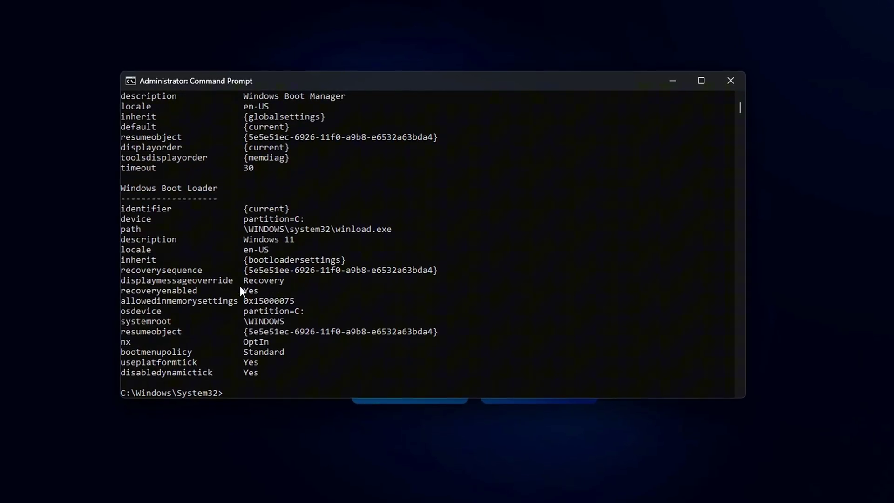
scroll(239, 285, "down", 1)
scroll(238, 287, "up", 1)
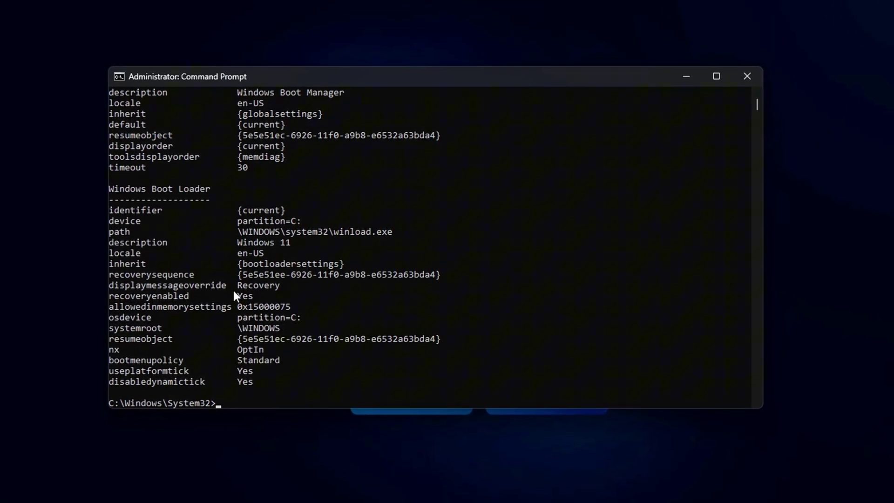
scroll(228, 293, "down", 1)
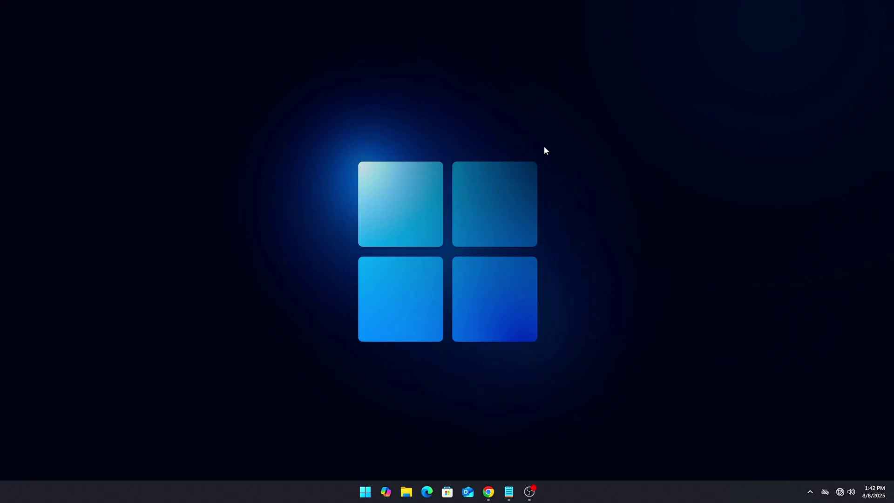
Open the Registry Editor and go to HKEY_LOCAL_MACHINE\SYSTEM\CurrentControlSet\Services\Tcpip\Parameters\Interfaces.
key("super+r")
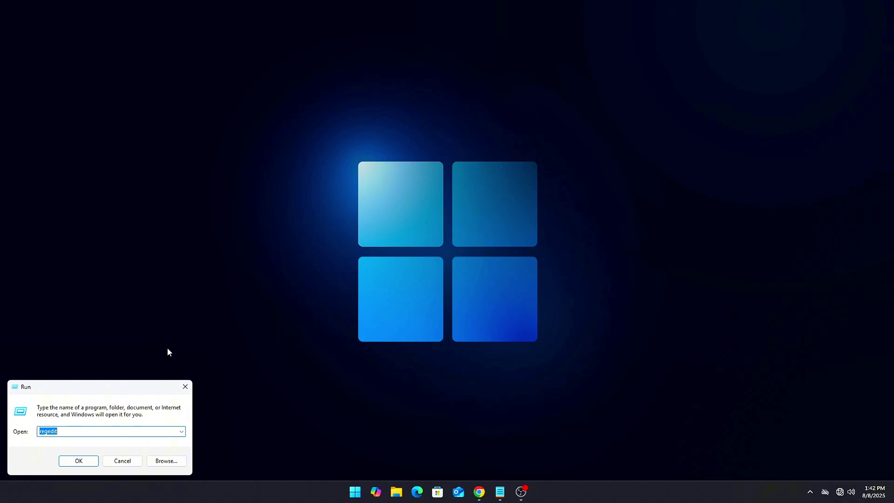
left_click_drag(123, 385, 389, 211)
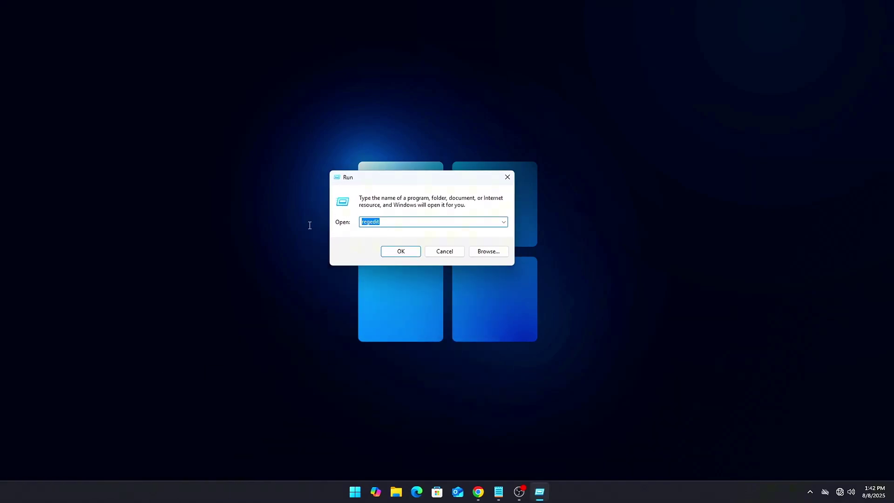
left_click(400, 251)
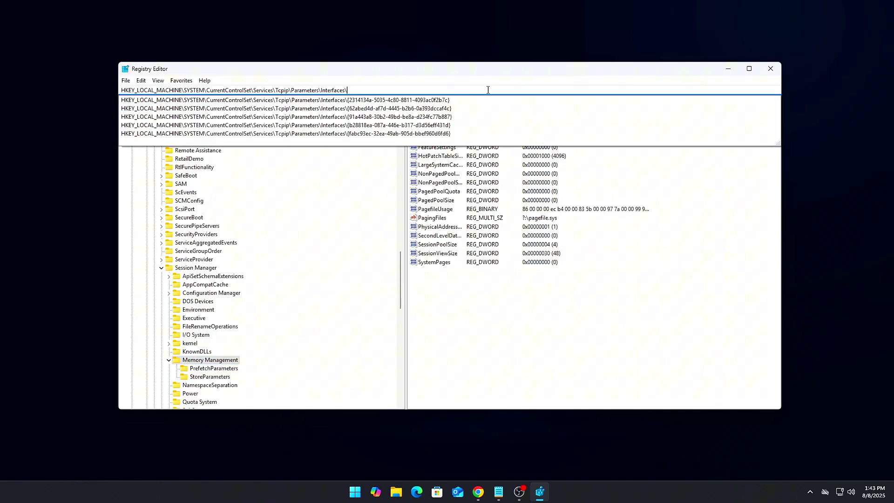
key("Return")
scroll(282, 300, "down", 4)
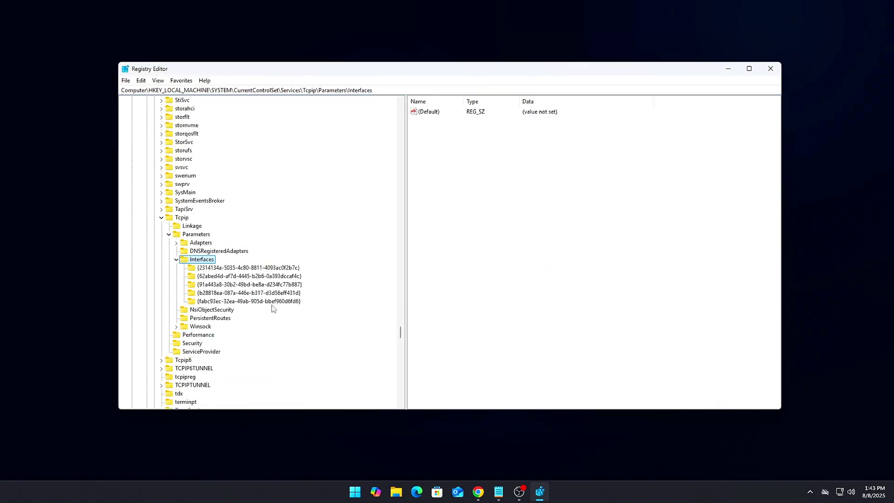
left_click(231, 268)
left_click(235, 276)
left_click(233, 284)
left_click(235, 301)
left_click(238, 292)
left_click(244, 284)
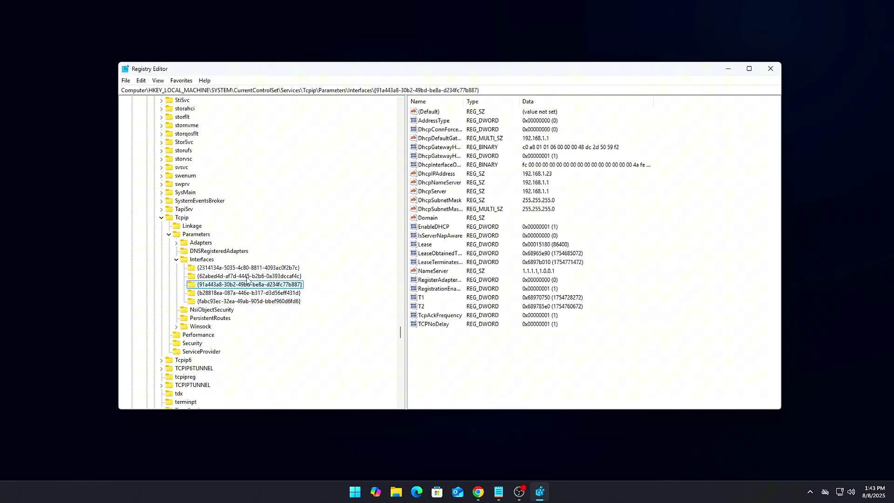
key("Up")
key("Up")
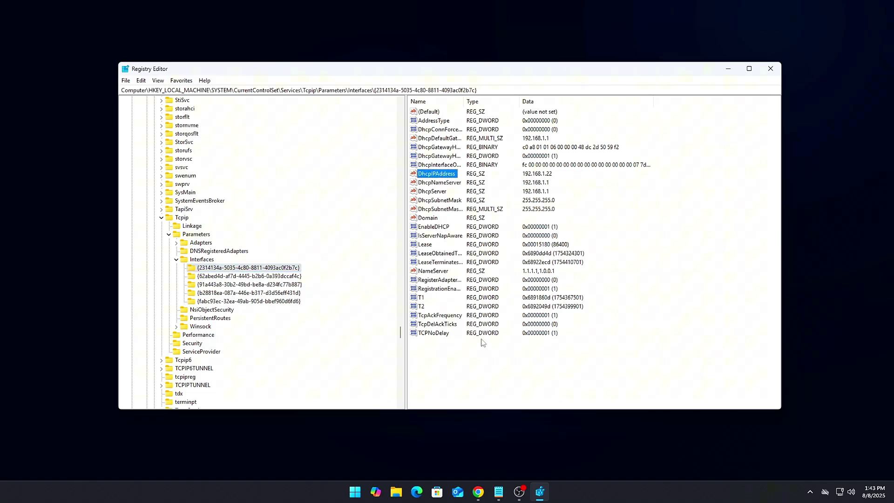
Set the TcpAckFrequency value of the selected network interface to 1.
double_click(440, 315)
left_click_drag(191, 115, 551, 187)
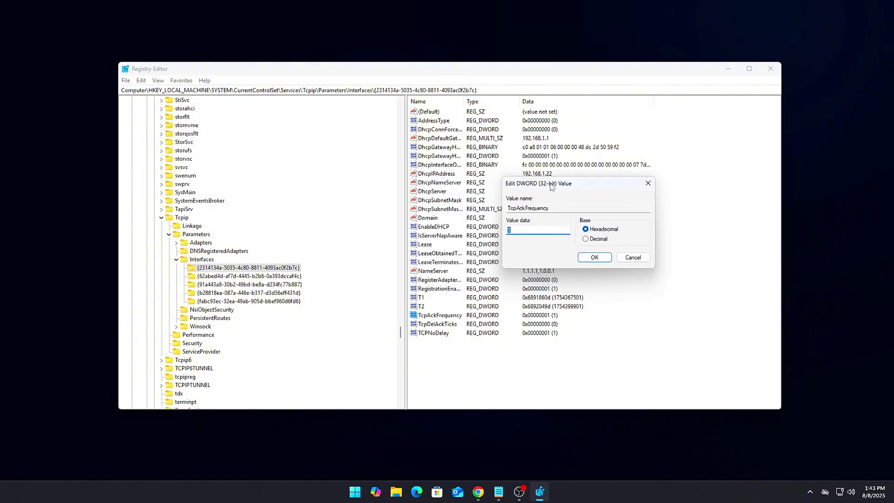
left_click(595, 261)
Set the interface's TCPNoDelay value to 1 and close the Registry Editor.
double_click(439, 333)
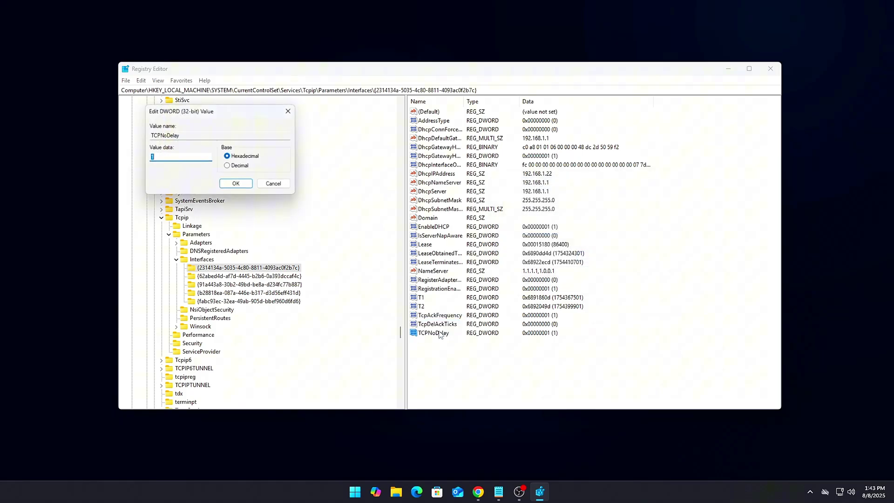
left_click_drag(210, 114, 570, 212)
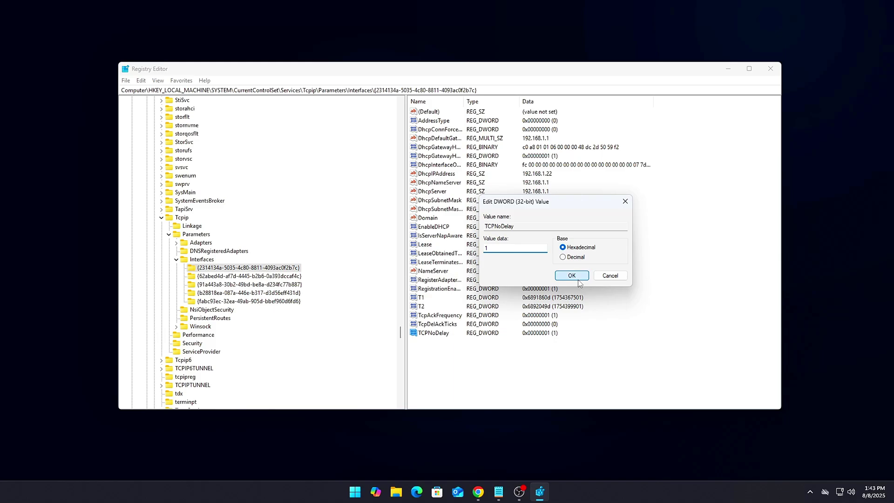
left_click(572, 275)
left_click(770, 69)
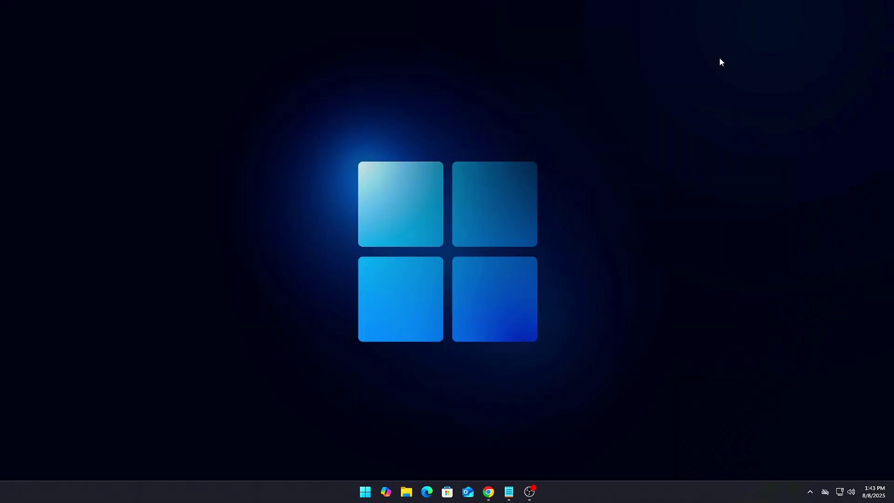
In an administrator Command Prompt, run bcdedit /set useplatformtick yes and bcdedit /set disabledynamictick yes.
key("super")
type("cmd")
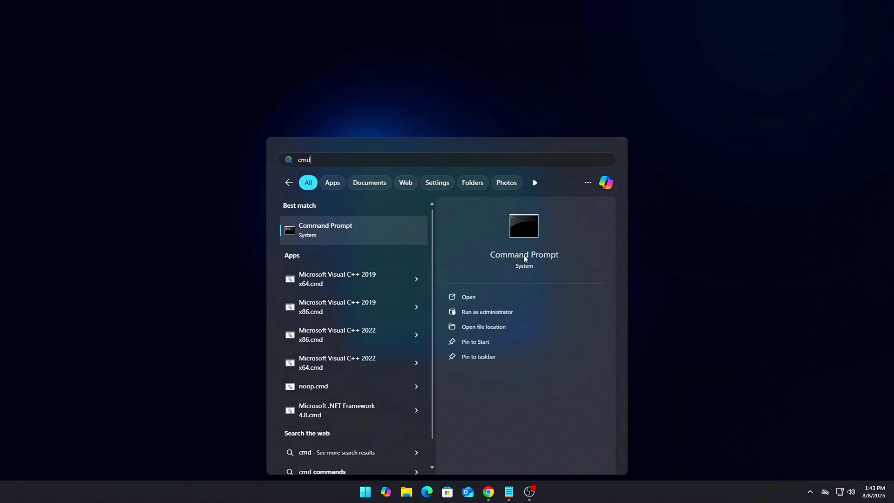
left_click(499, 311)
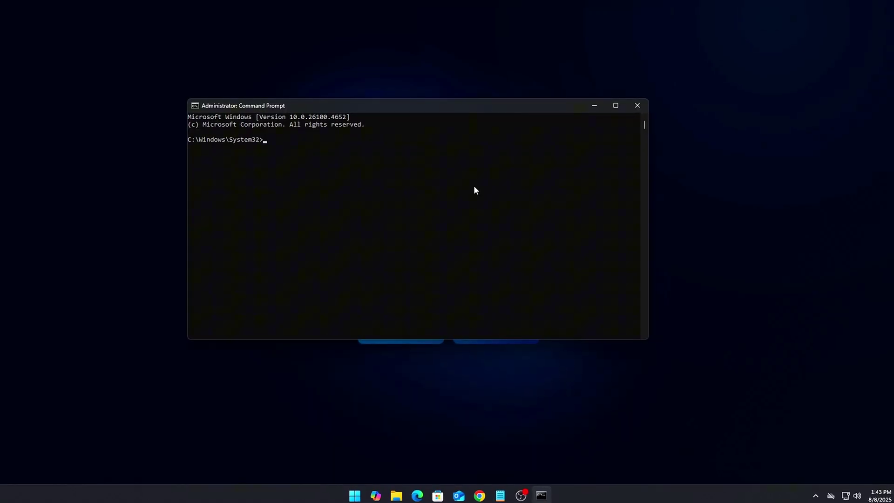
key("ctrl+v")
key("Return")
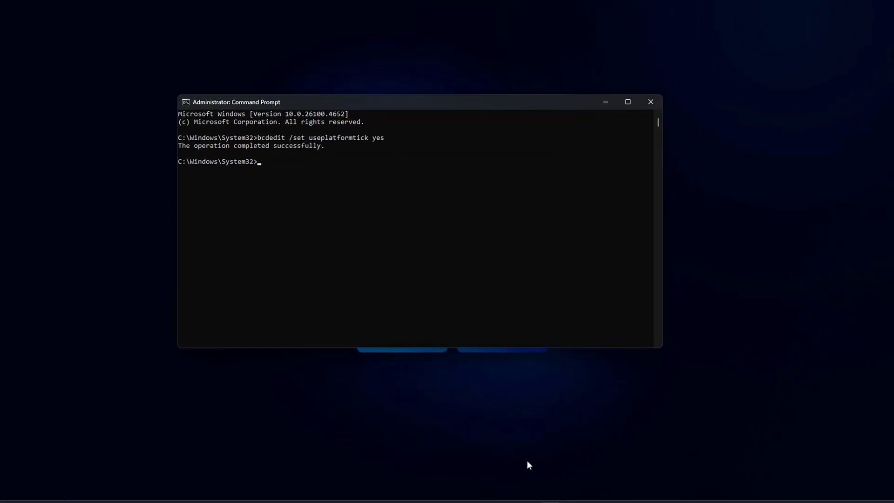
key("ctrl+v")
key("Return")
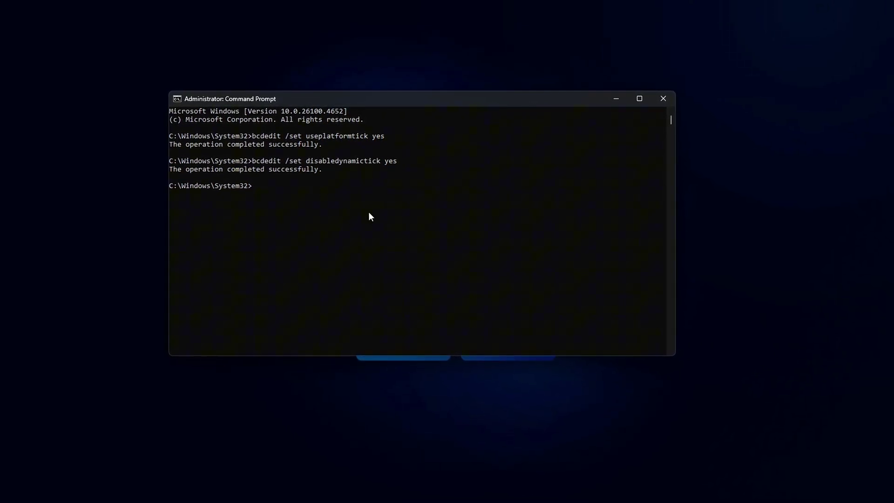
Run bcdedit without arguments and check the useplatformtick and disabledynamictick entries under Windows Boot Loader.
left_click_drag(398, 161, 169, 135)
key("ctrl+v")
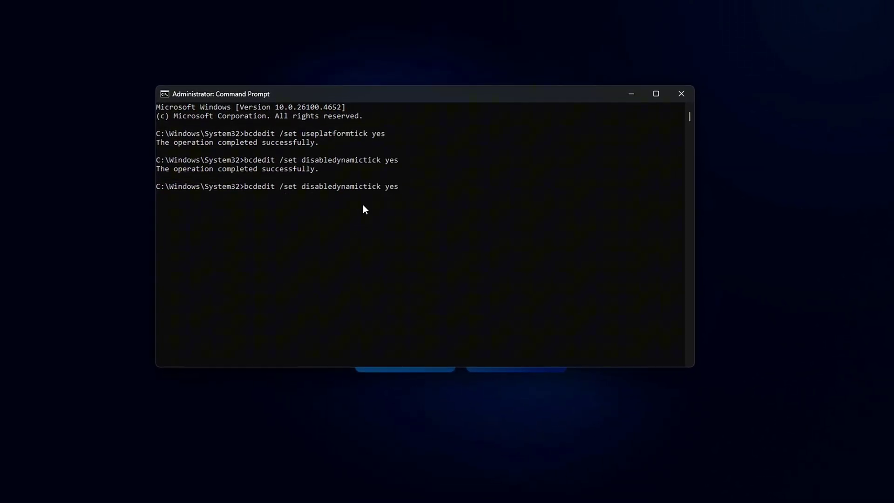
key("BackSpace")
key("BackSpace")
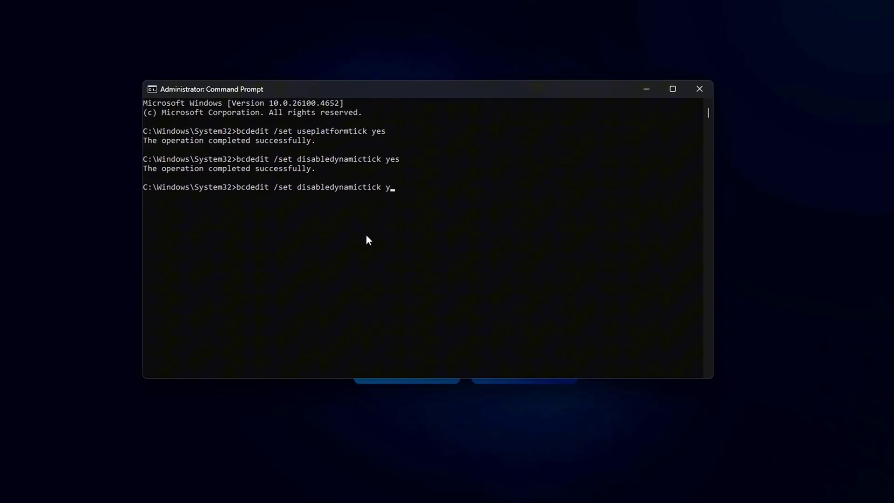
key("BackSpace")
key("BackSpace")
key("BackSpace")
key("BackSpace")
key("BackSpace")
key("BackSpace")
key("BackSpace")
key("BackSpace")
key("BackSpace")
key("BackSpace")
key("BackSpace")
key("BackSpace")
key("BackSpace")
key("BackSpace")
key("BackSpace")
key("BackSpace")
key("BackSpace")
key("BackSpace")
key("BackSpace")
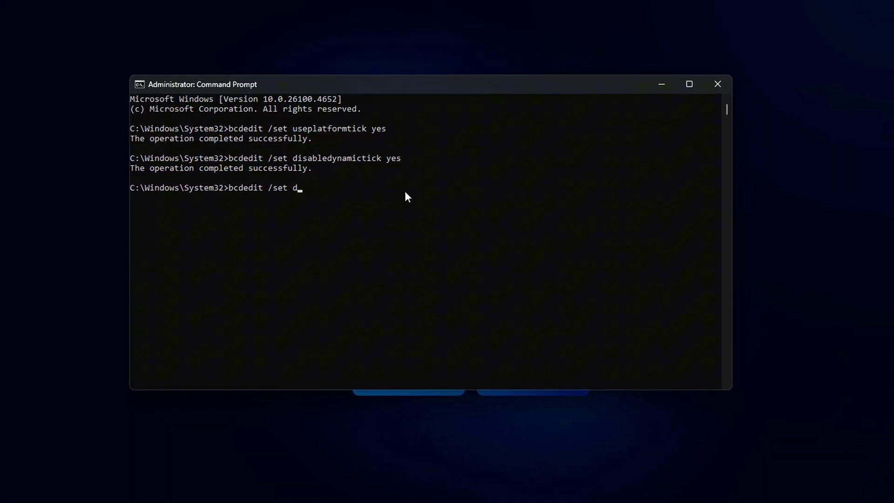
key("BackSpace")
key("BackSpace")
key("BackSpace")
key("BackSpace")
key("BackSpace")
key("BackSpace")
key("BackSpace")
key("Return")
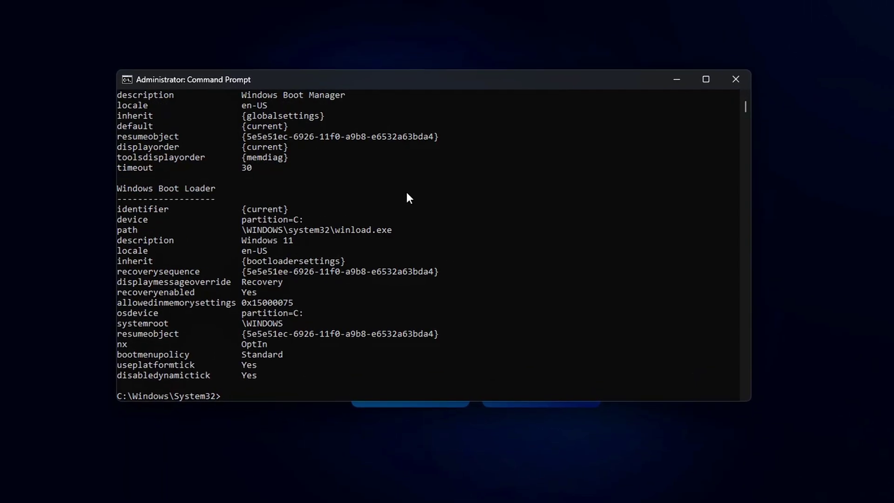
scroll(235, 286, "up", 4)
scroll(235, 288, "down", 4)
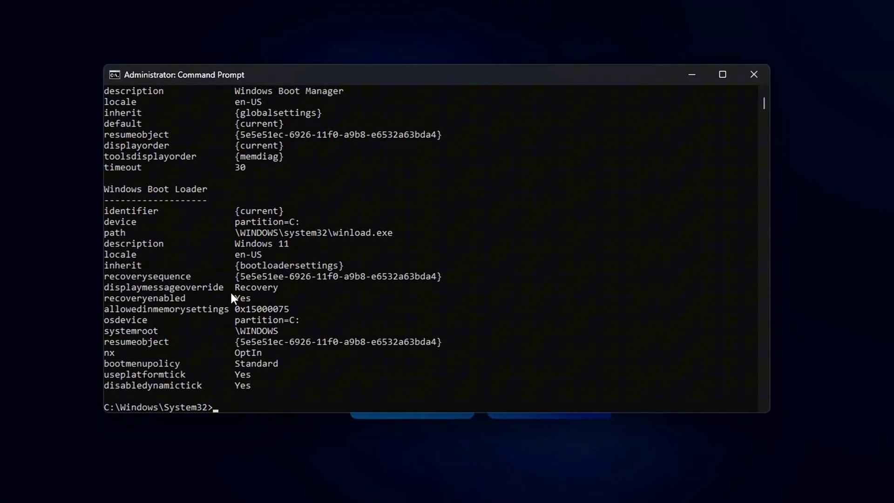
scroll(231, 294, "down", 1)
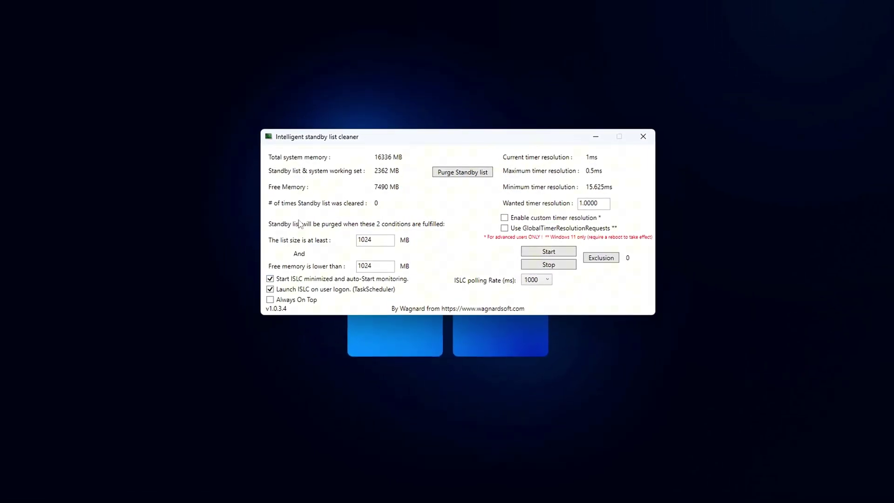
In Intelligent standby list cleaner, set the minimum list size that triggers a purge to 2048 MB.
left_click(386, 240)
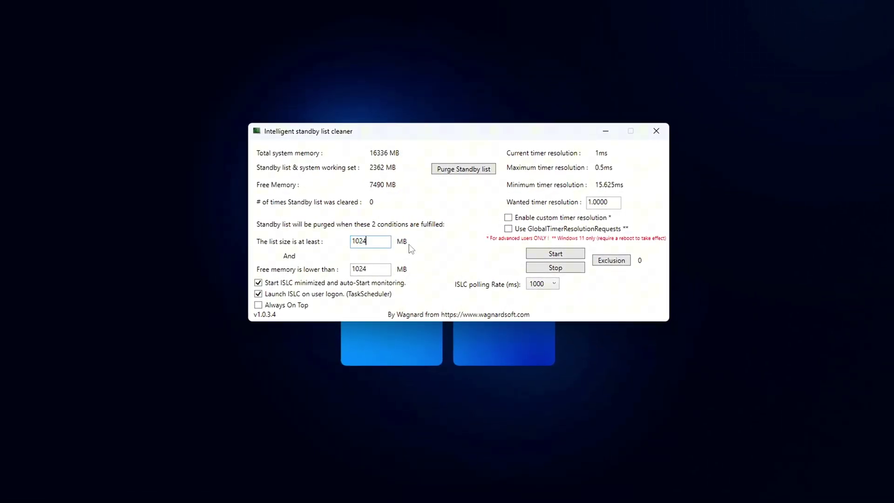
key("ctrl+a")
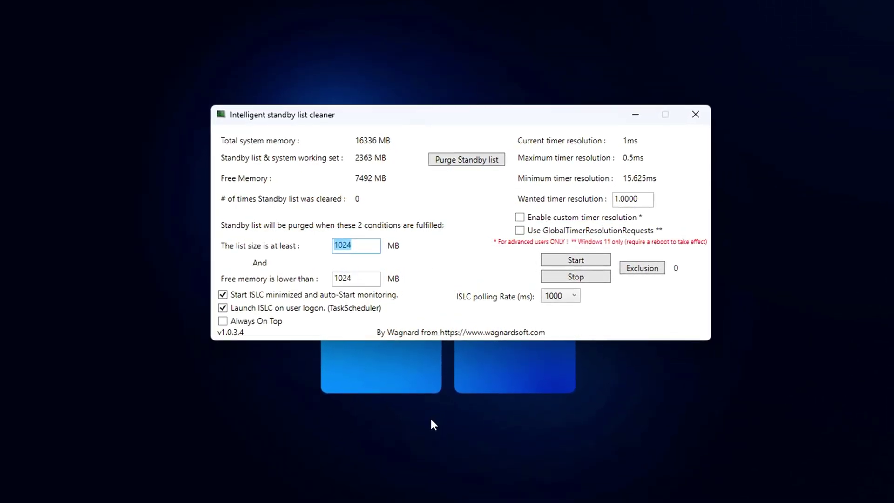
type("204")
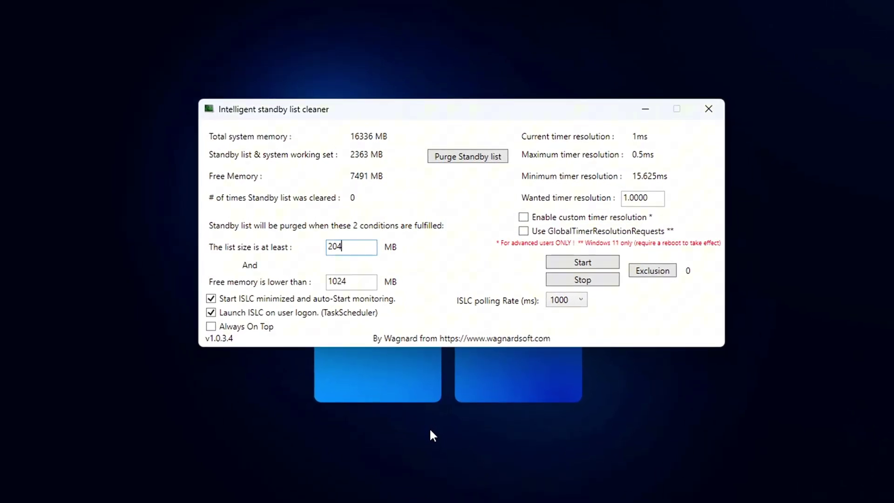
type("8")
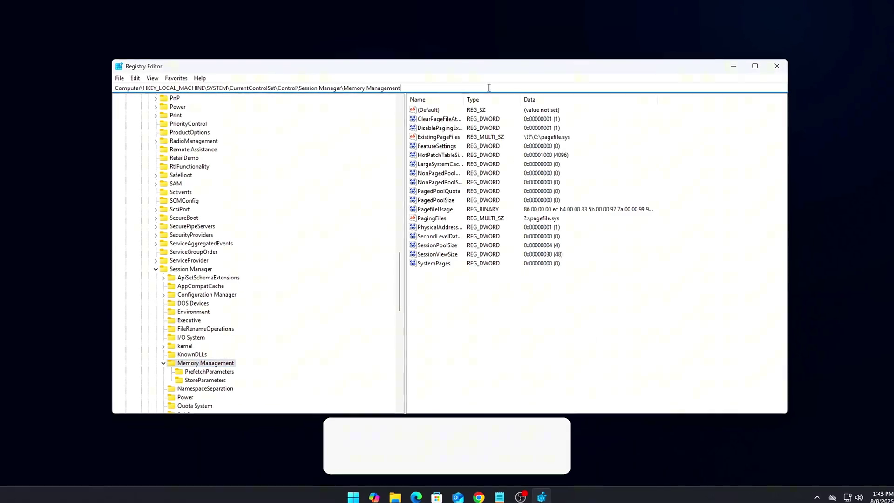
In the Registry Editor, go to HKEY_LOCAL_MACHINE\SYSTEM\CurrentControlSet\Services\Tcpip\Parameters\Interfaces.
type("HKEY_LOCAL_MACHINE\\SYSTEM\\CurrentControlSet\\Services\\Tcpip\\Parameters\\Interfaces")
key("ctrl+a")
type("HKEY_LOCAL_MACHINE\\SYSTEM\\CurrentControlSet\\Services\\Tcpip\\Parameters\\Interfaces")
key("Return")
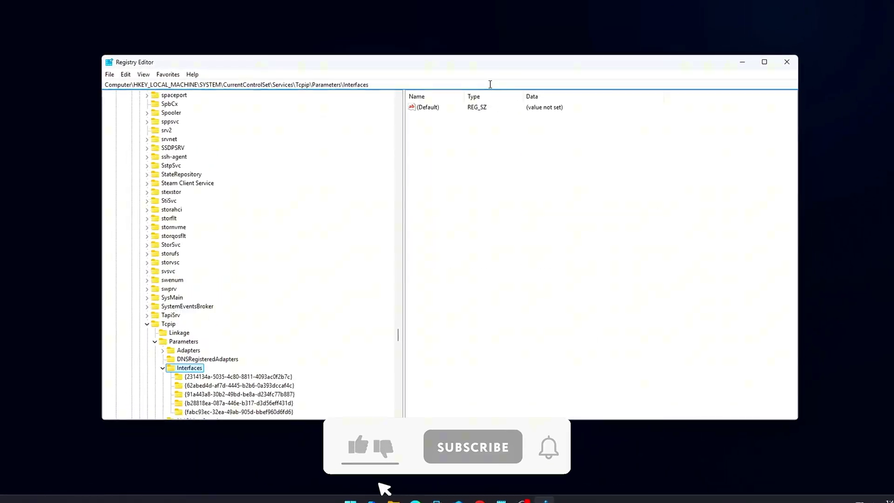
scroll(216, 268, "down", 4)
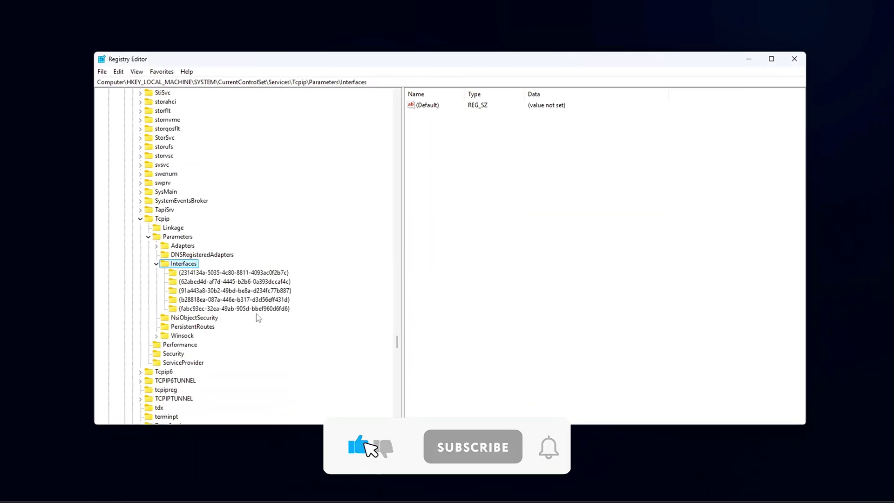
left_click(210, 272)
left_click(212, 282)
left_click(213, 291)
left_click(214, 300)
left_click(217, 309)
left_click(212, 302)
left_click(212, 293)
left_click(214, 284)
left_click(208, 277)
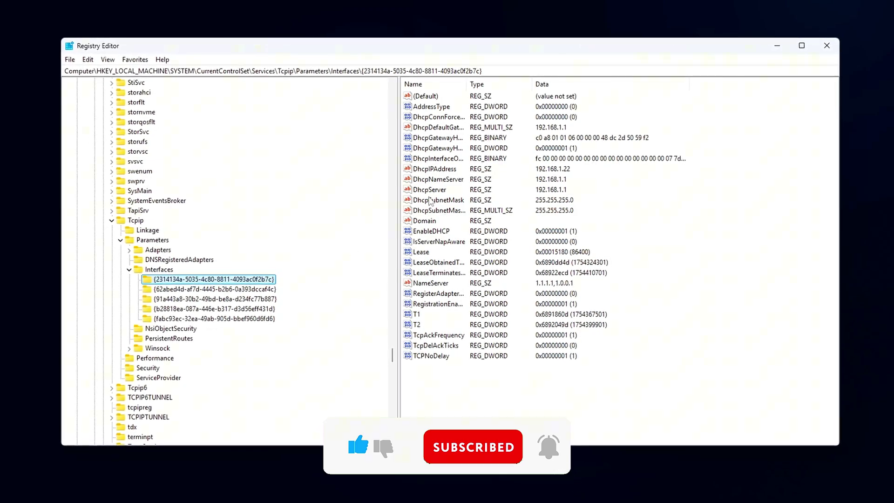
left_click(433, 168)
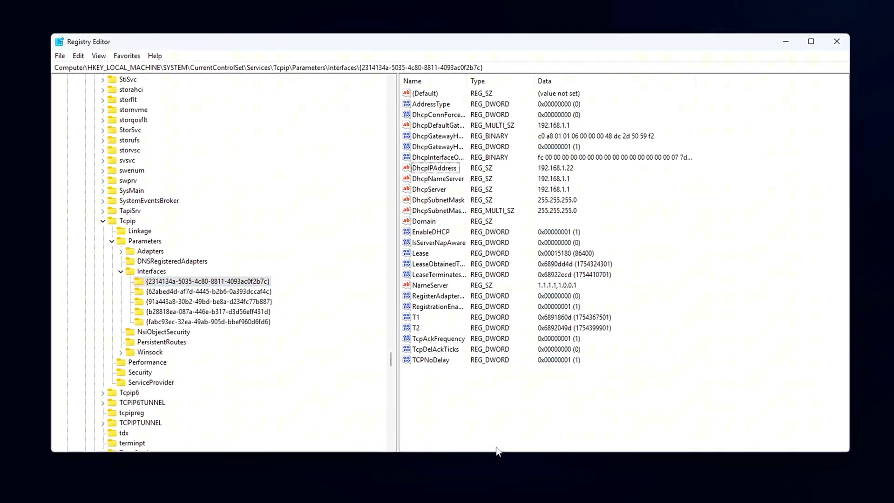
Open the selected interface's TcpAckFrequency value and accept 1 as its hexadecimal value data.
double_click(438, 338)
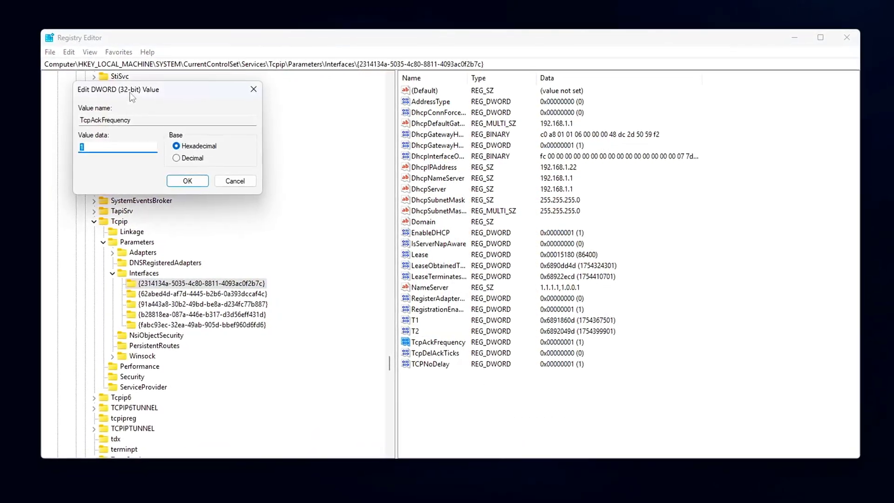
left_click_drag(133, 95, 573, 185)
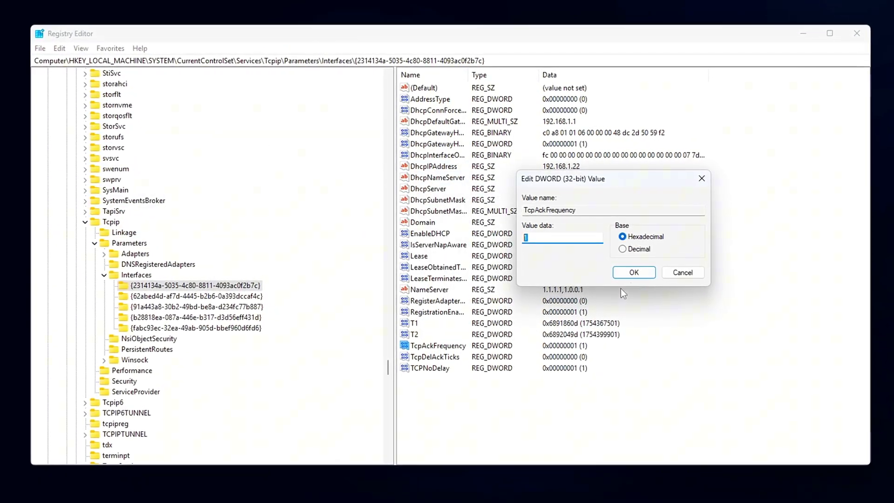
left_click(631, 273)
Open the TCPNoDelay value of the same network interface for editing.
double_click(436, 368)
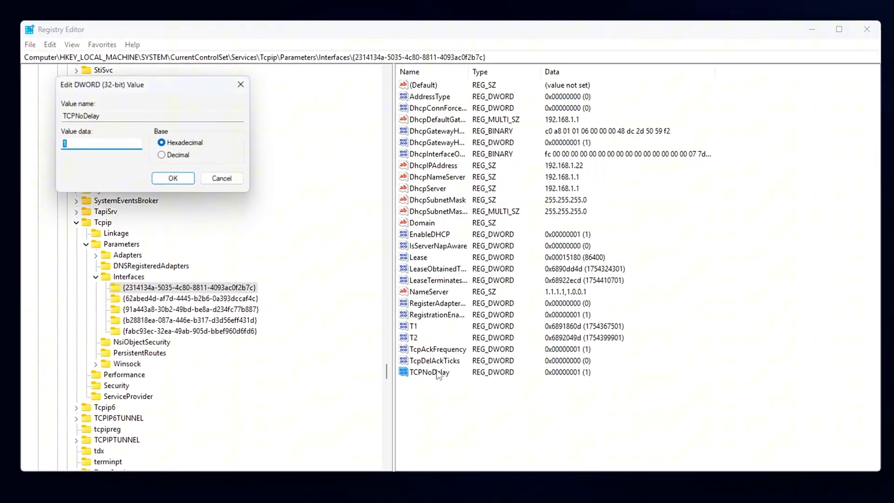